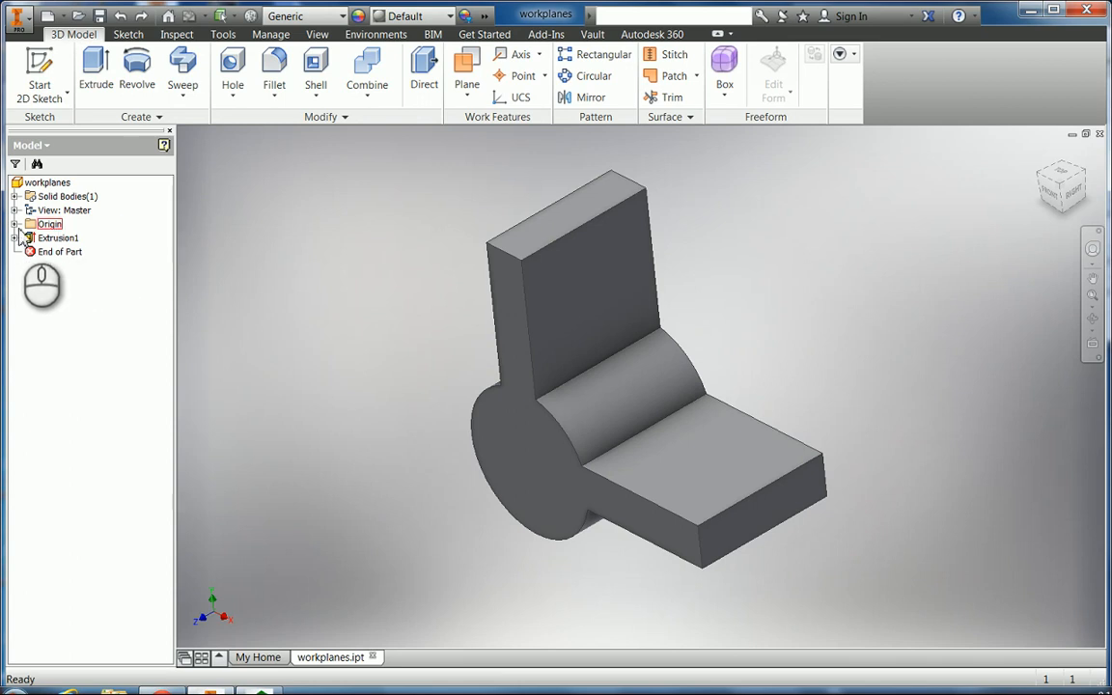
# Expand the Origin folder to list the YZ, XZ and XY planes, X/Y/Z axes and Center Point.
pyautogui.click(15, 224)
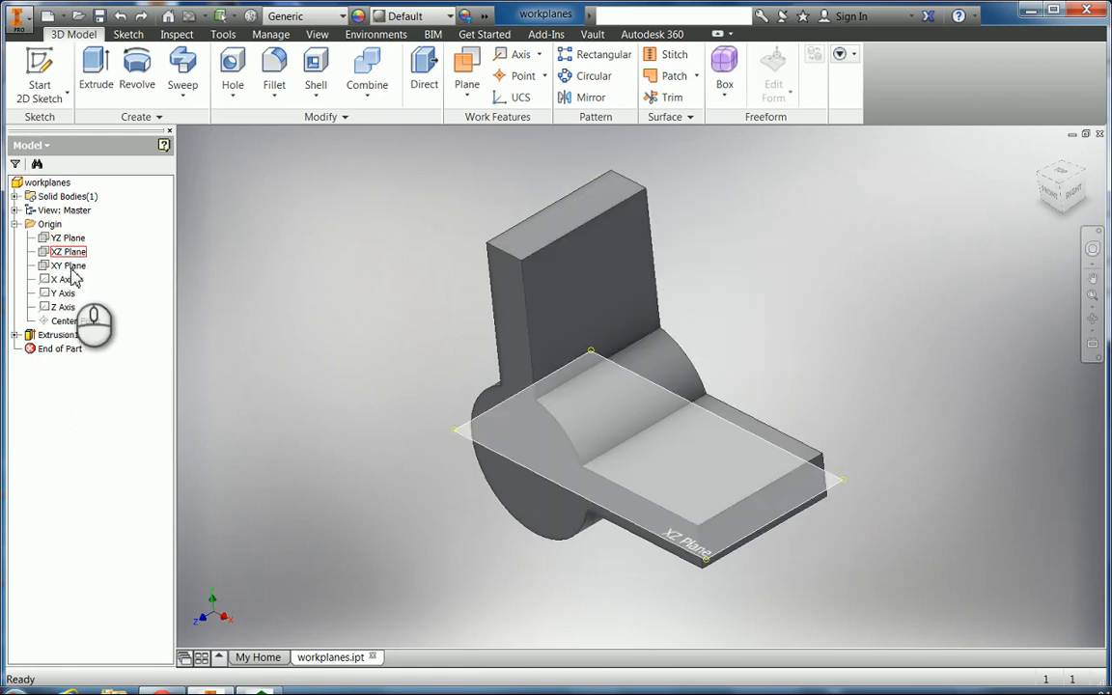
pyautogui.click(67, 265)
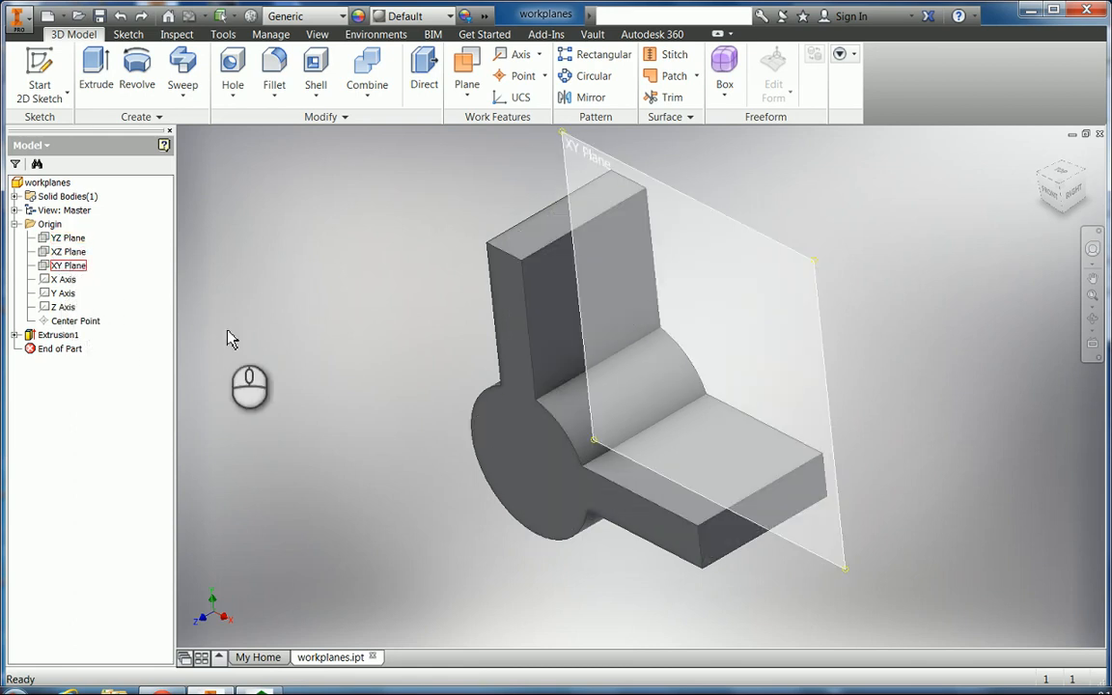
pyautogui.click(348, 338)
pyautogui.click(63, 240)
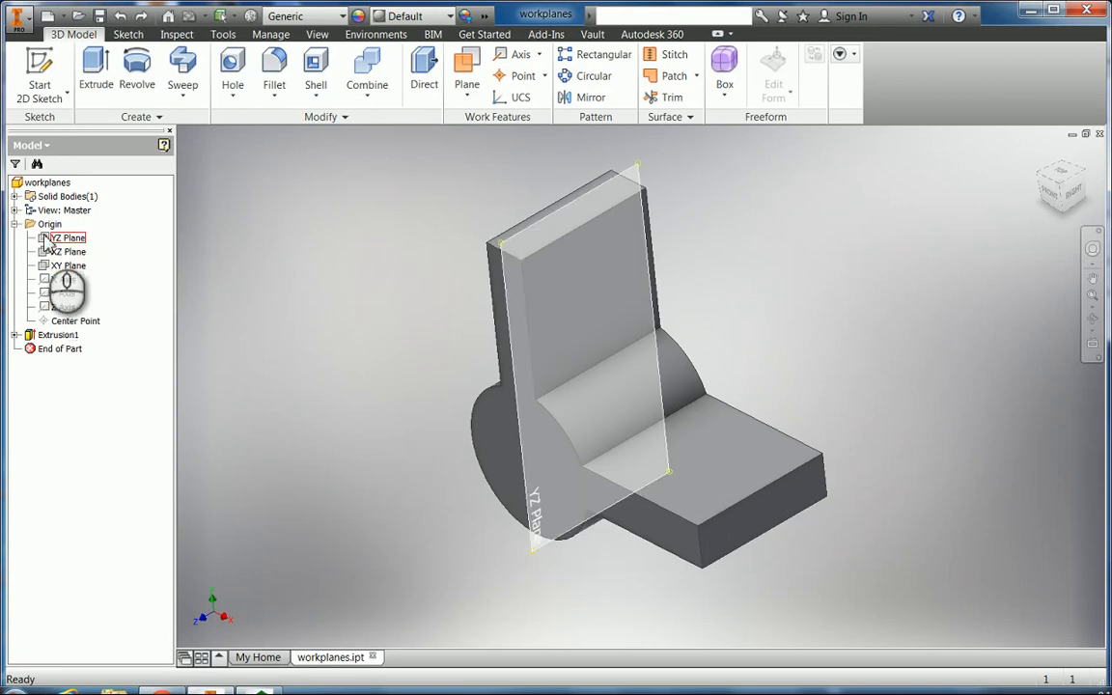
pyautogui.rightClick(47, 241)
pyautogui.click(79, 316)
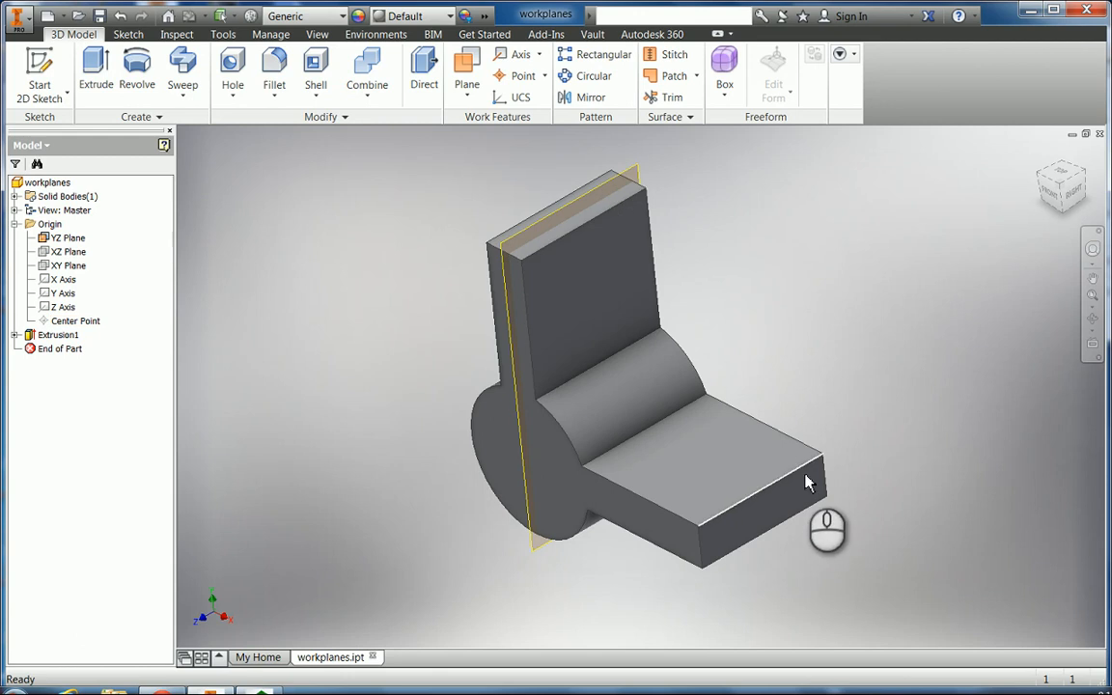
pyautogui.rightClick(48, 240)
pyautogui.click(76, 319)
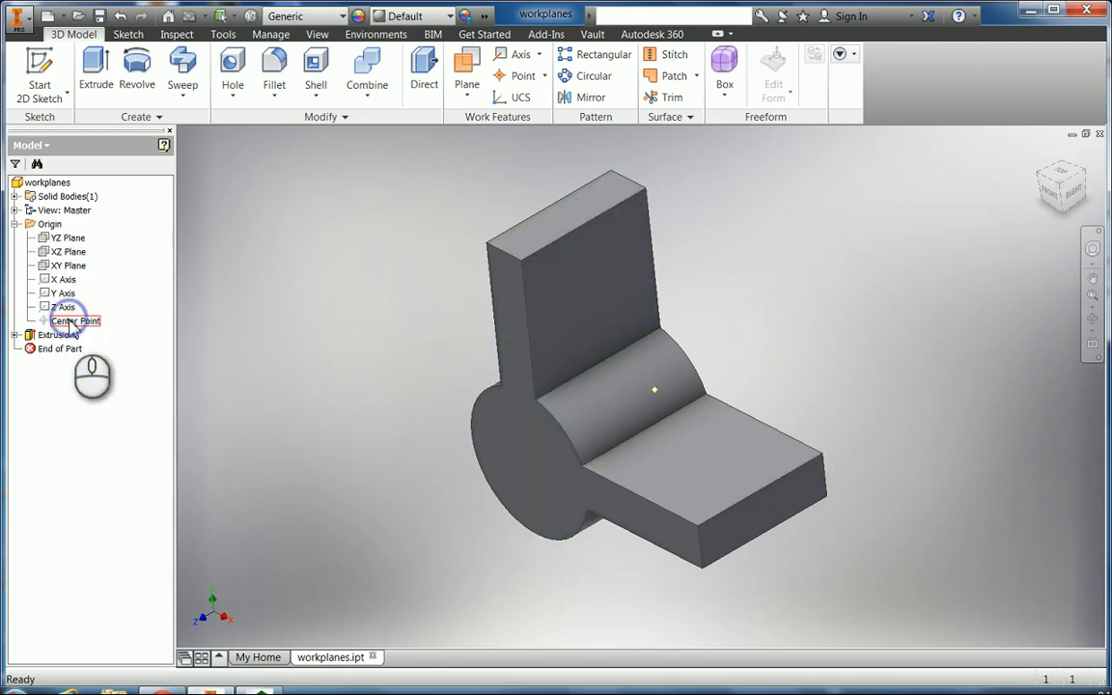
pyautogui.click(63, 293)
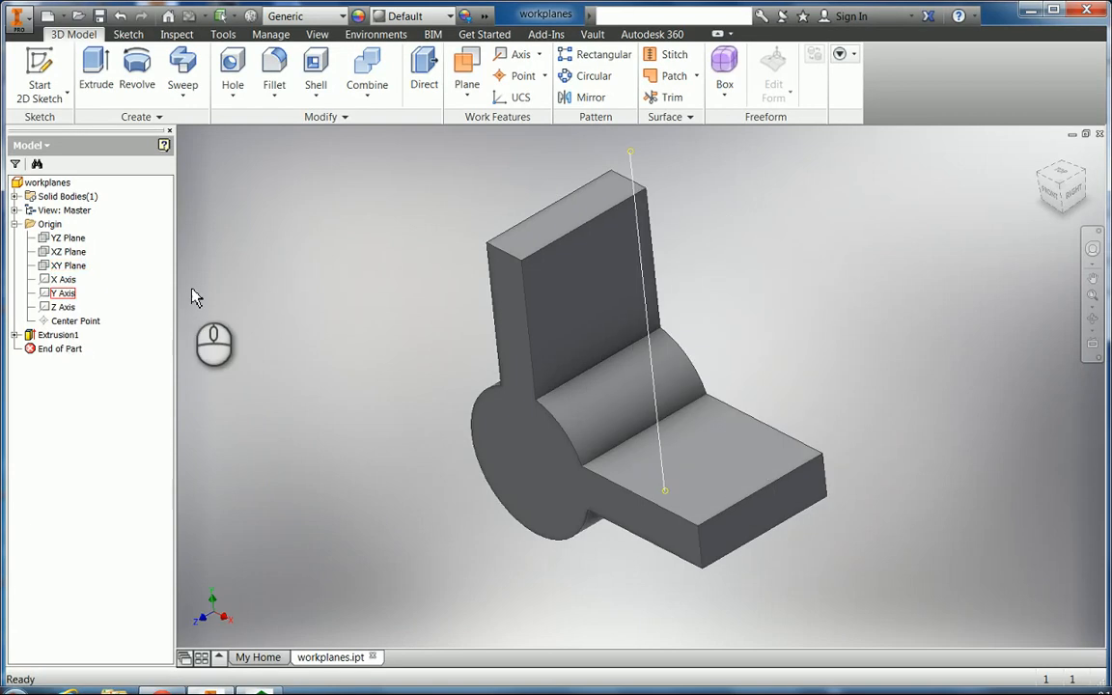
pyautogui.click(307, 280)
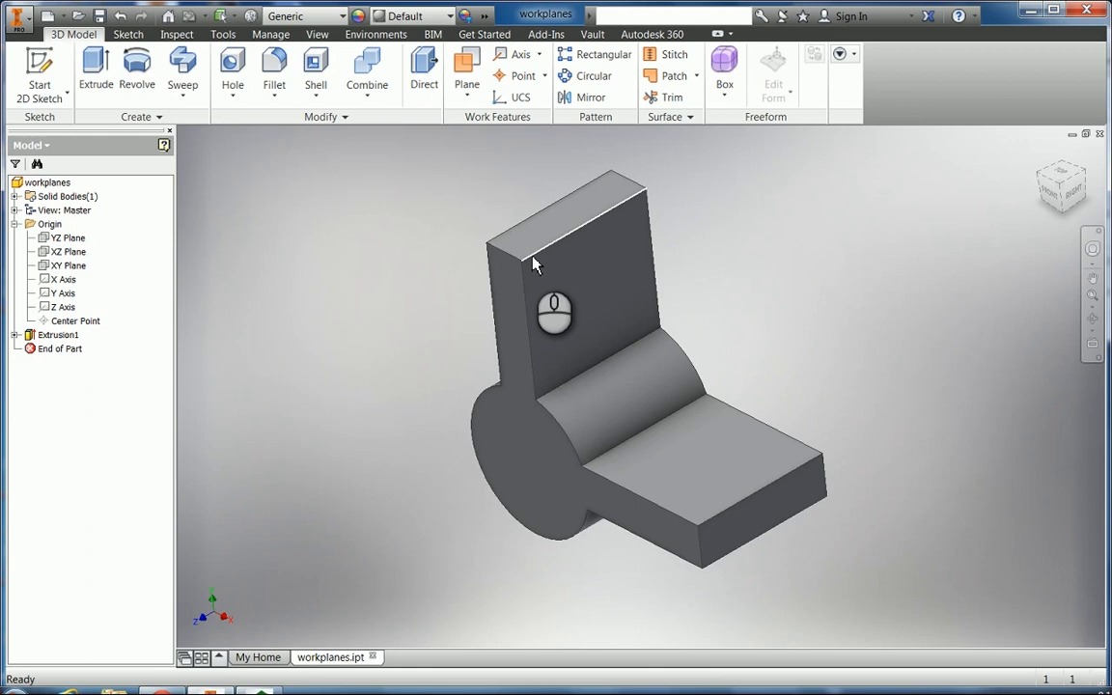
# Place Work Point1 on the top corner vertex of the upright plate.
pyautogui.click(516, 76)
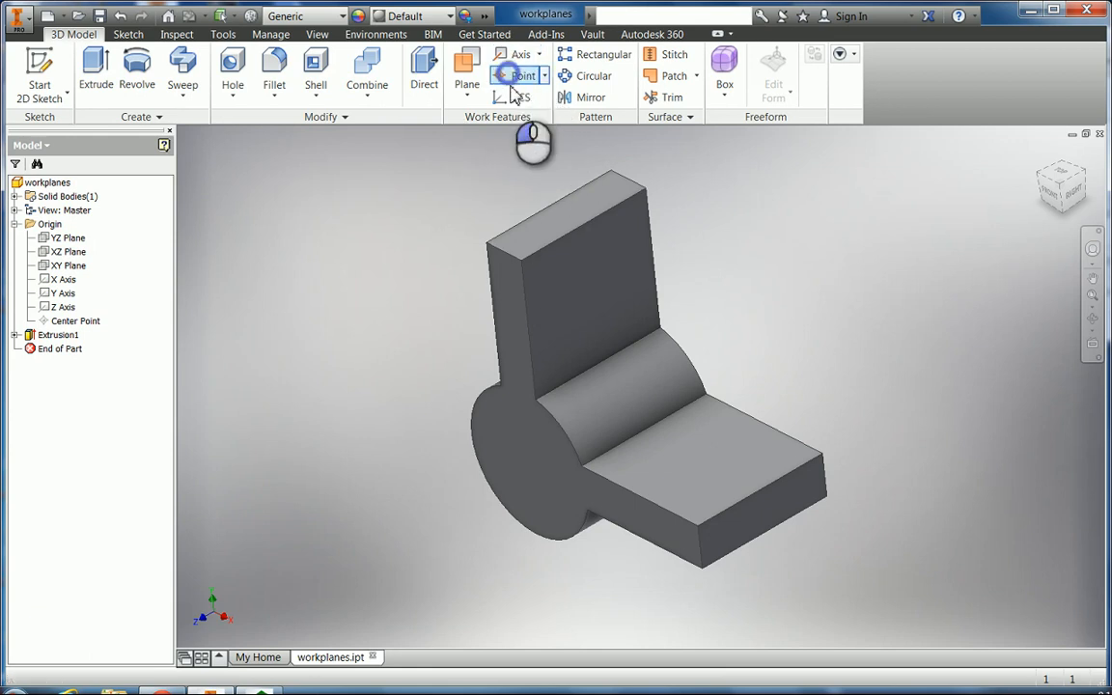
pyautogui.click(610, 173)
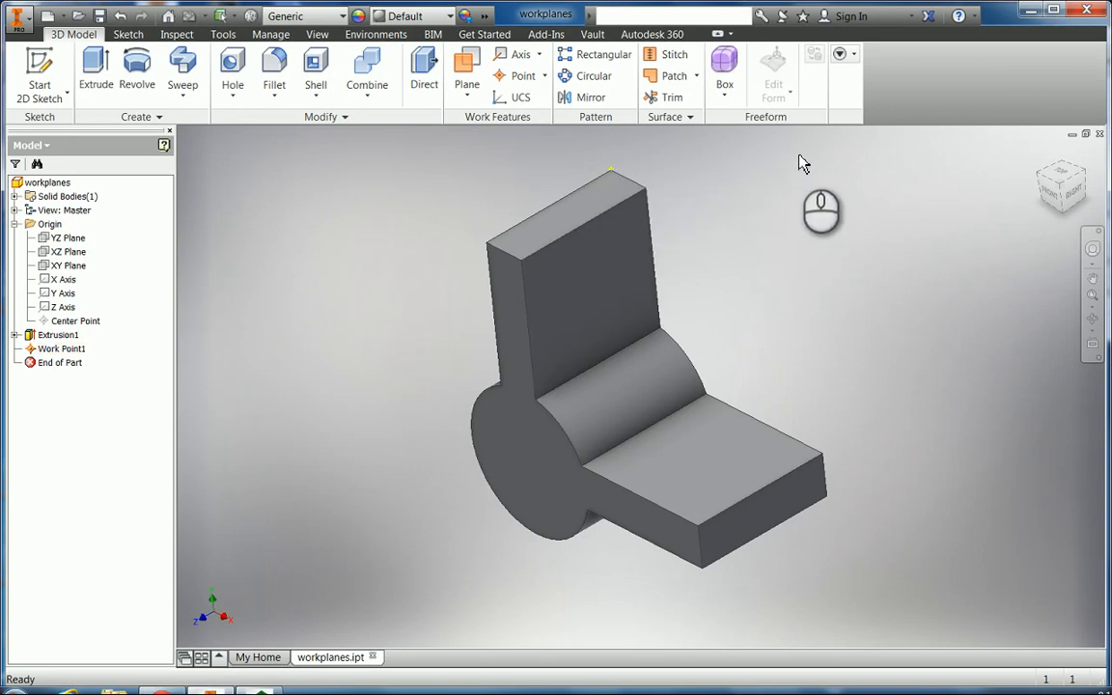
# Create a work axis from the plate's top corner to the wing's outer corner, then undo it.
pyautogui.click(518, 58)
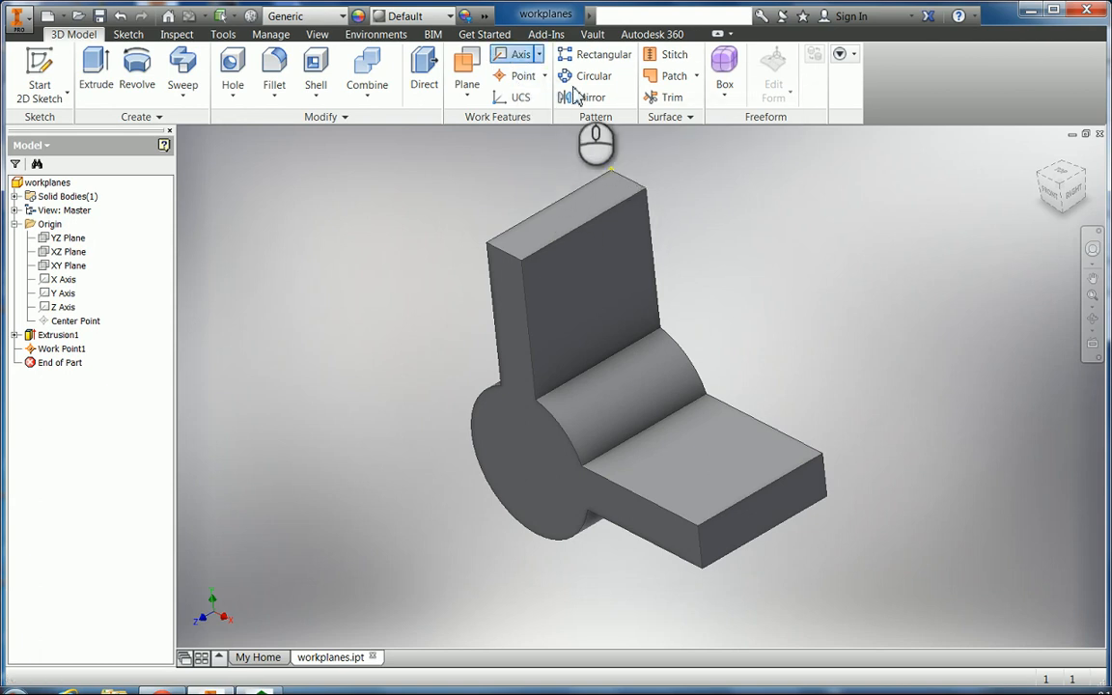
pyautogui.click(646, 190)
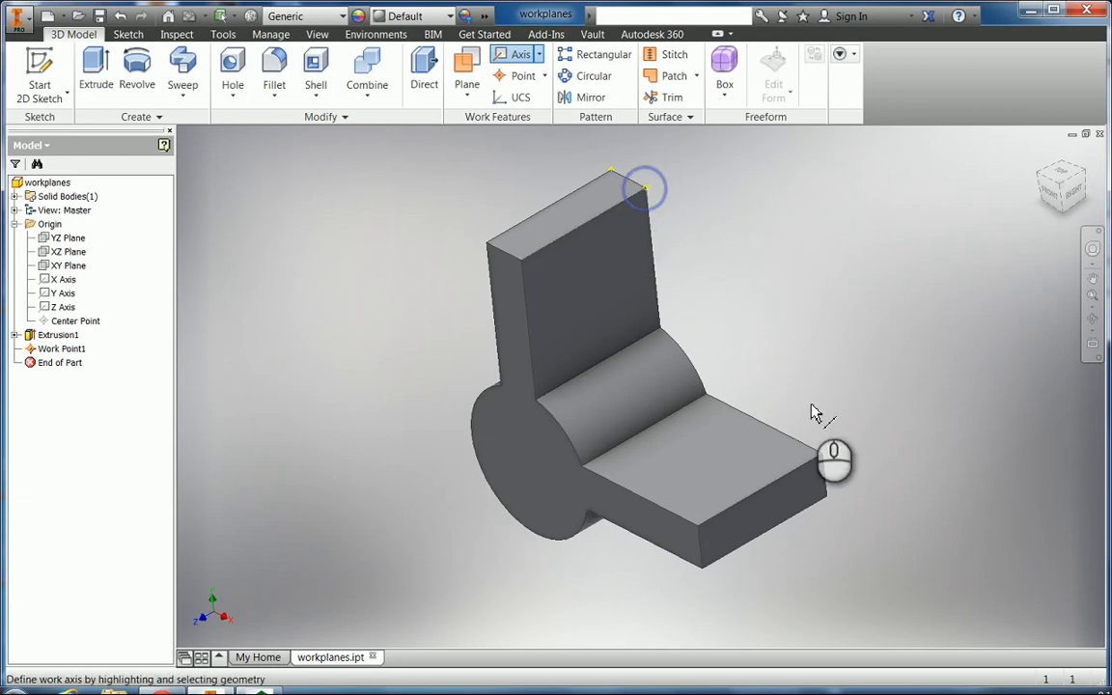
pyautogui.click(824, 454)
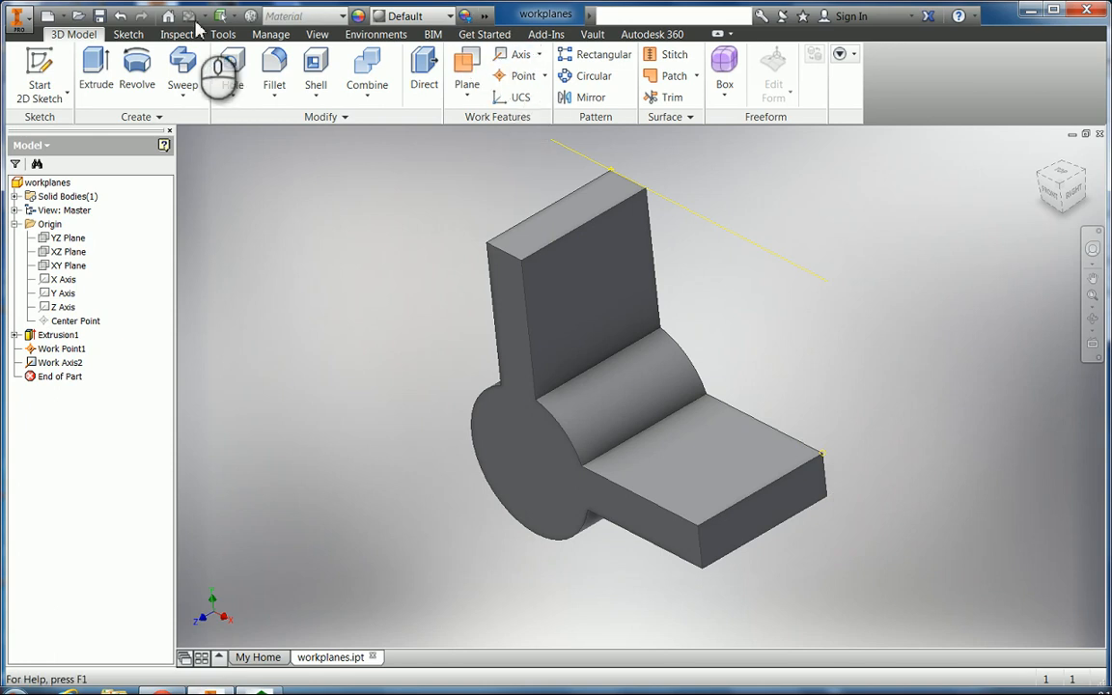
pyautogui.click(120, 16)
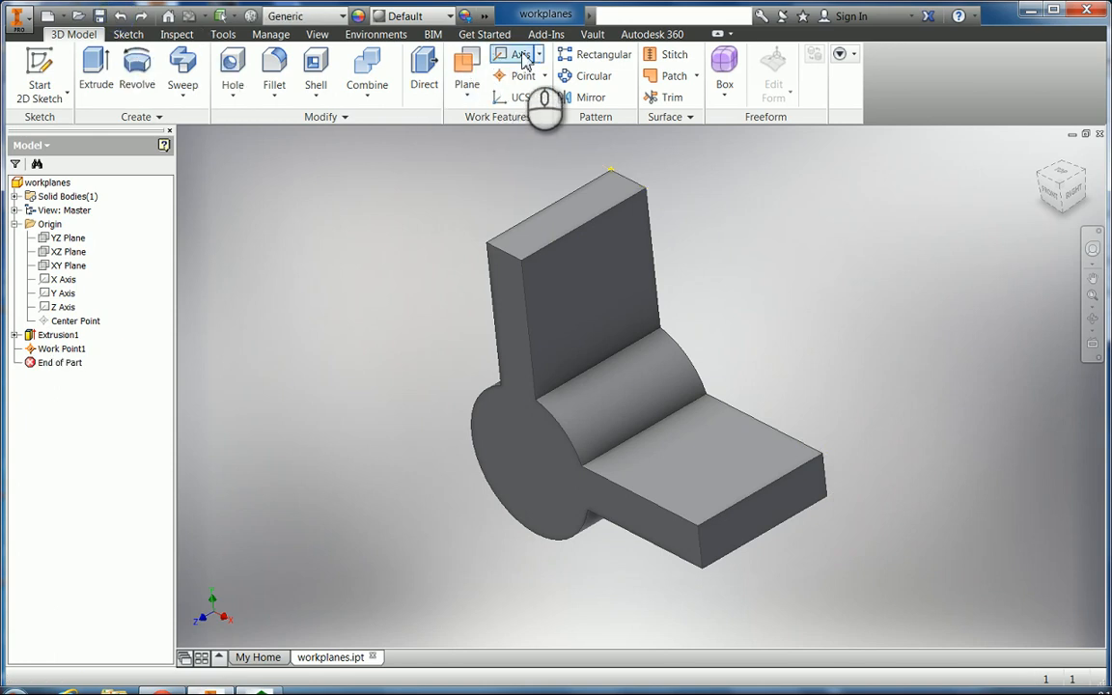
# Recreate Work Axis2 through the plate's top corner and the wing's outer corner vertex.
pyautogui.click(523, 56)
pyautogui.click(645, 188)
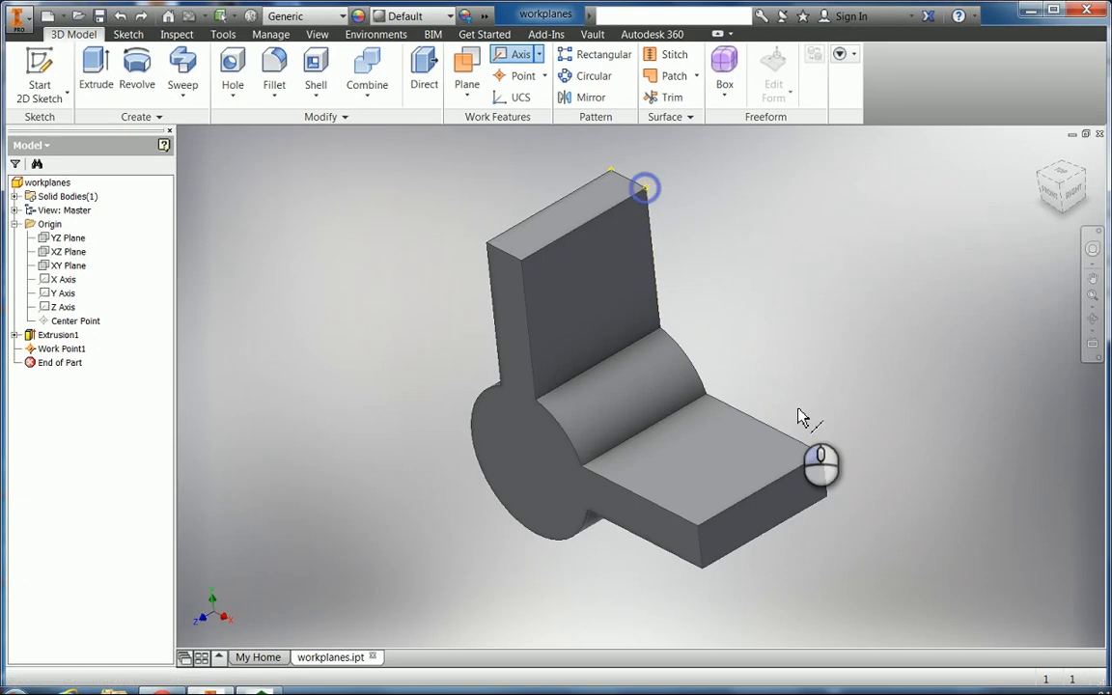
pyautogui.click(822, 455)
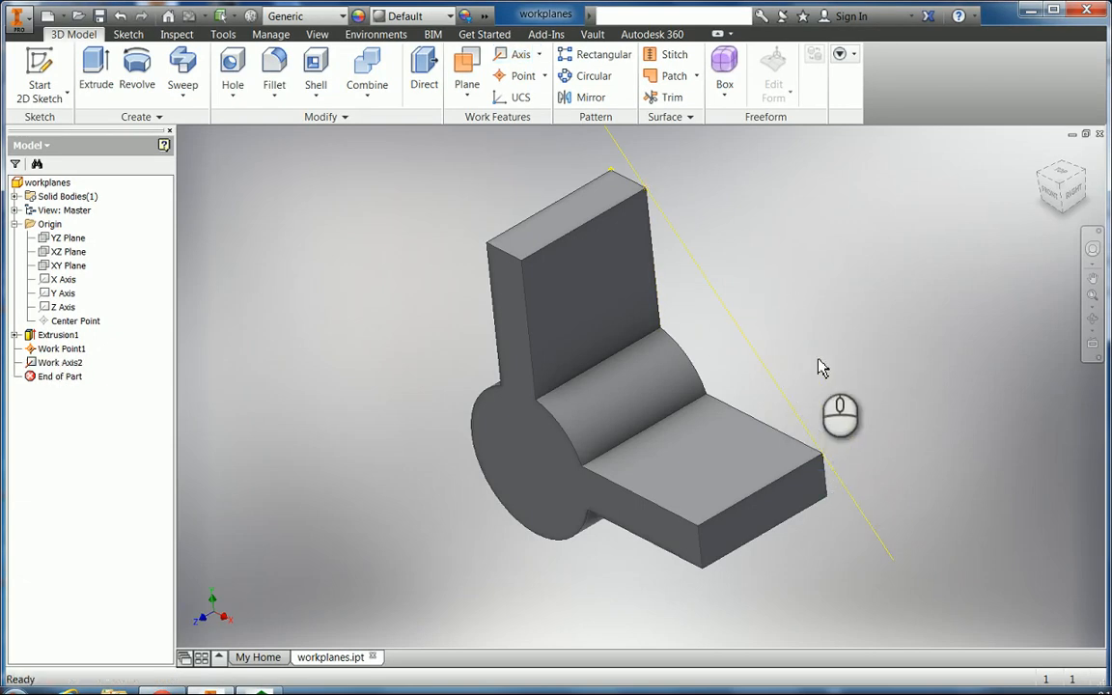
pyautogui.click(1092, 318)
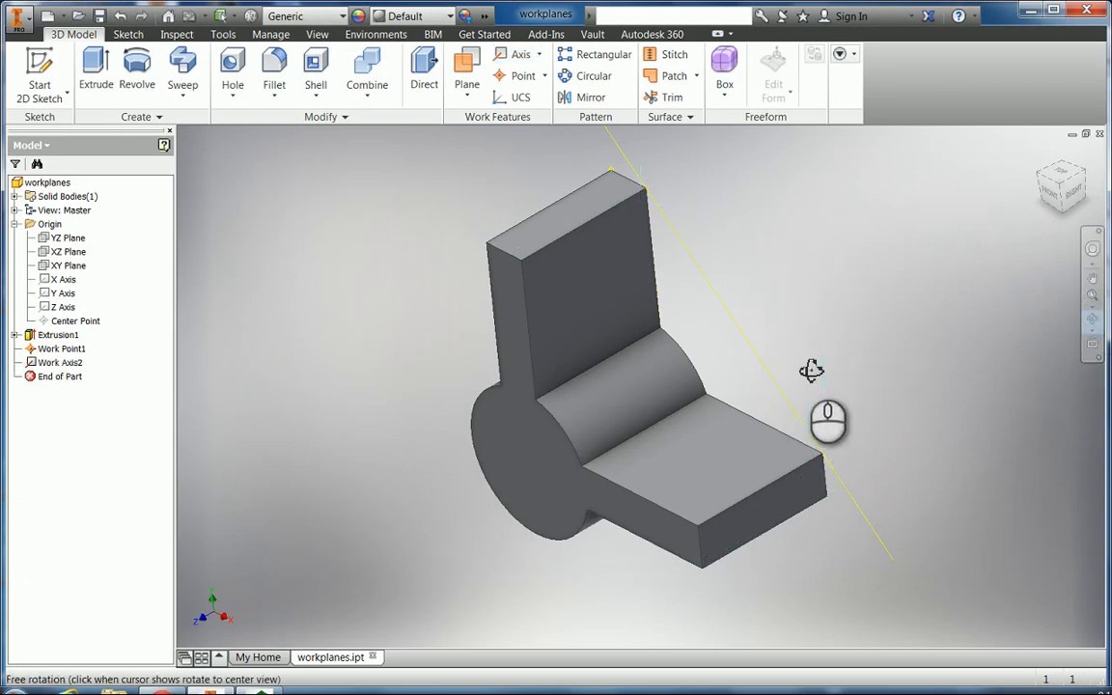
# Orbit the part, select the upright plate's large face, and show the Plane creation-method list.
pyautogui.moveTo(812, 371); pyautogui.dragTo(906, 591)
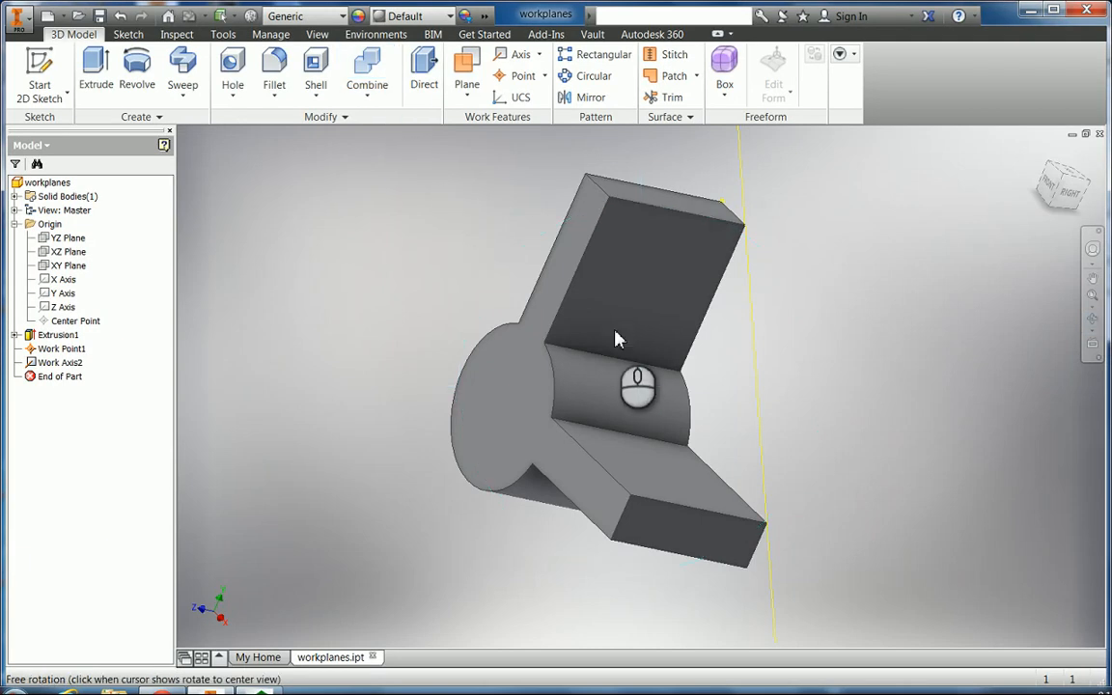
pyautogui.press('Escape')
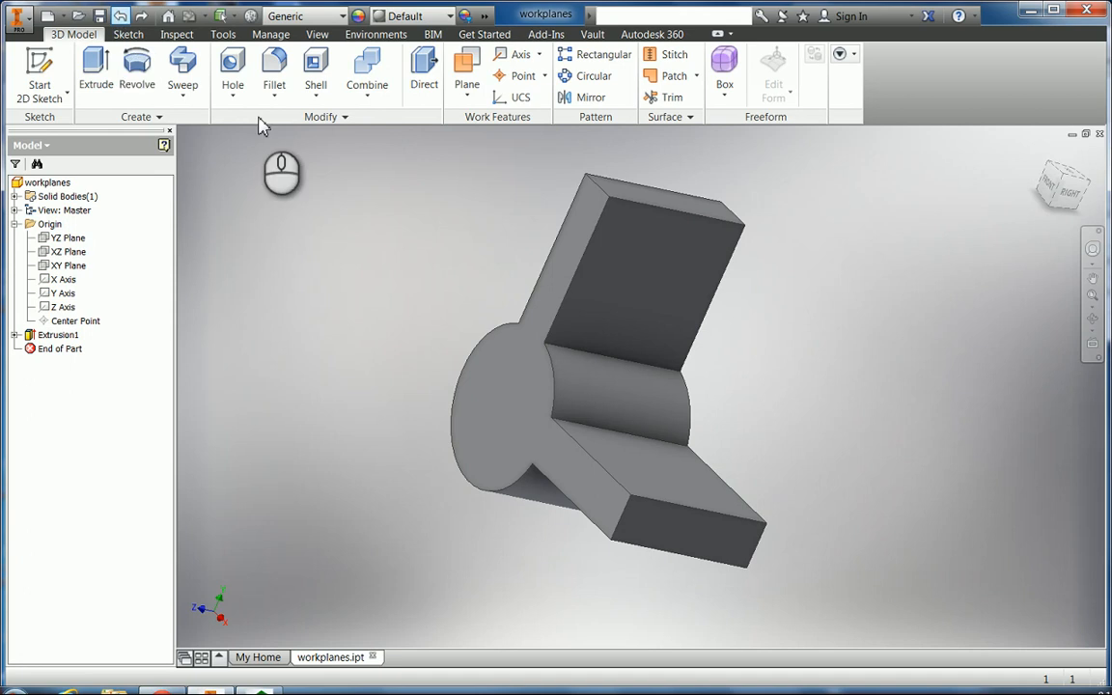
pyautogui.click(685, 240)
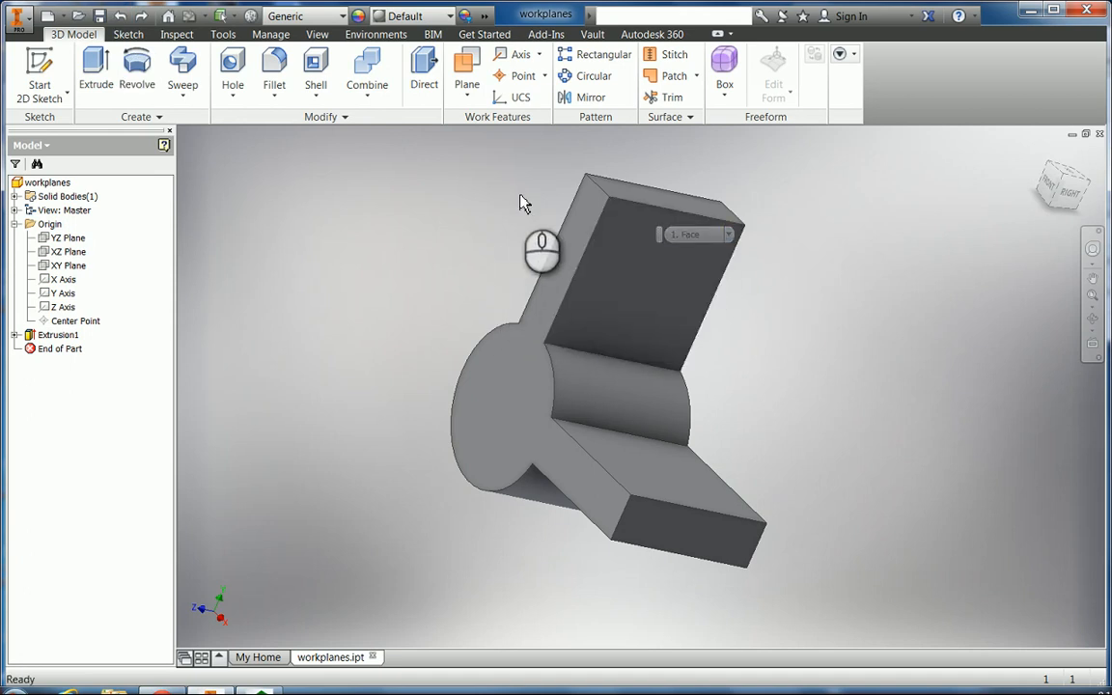
pyautogui.click(467, 97)
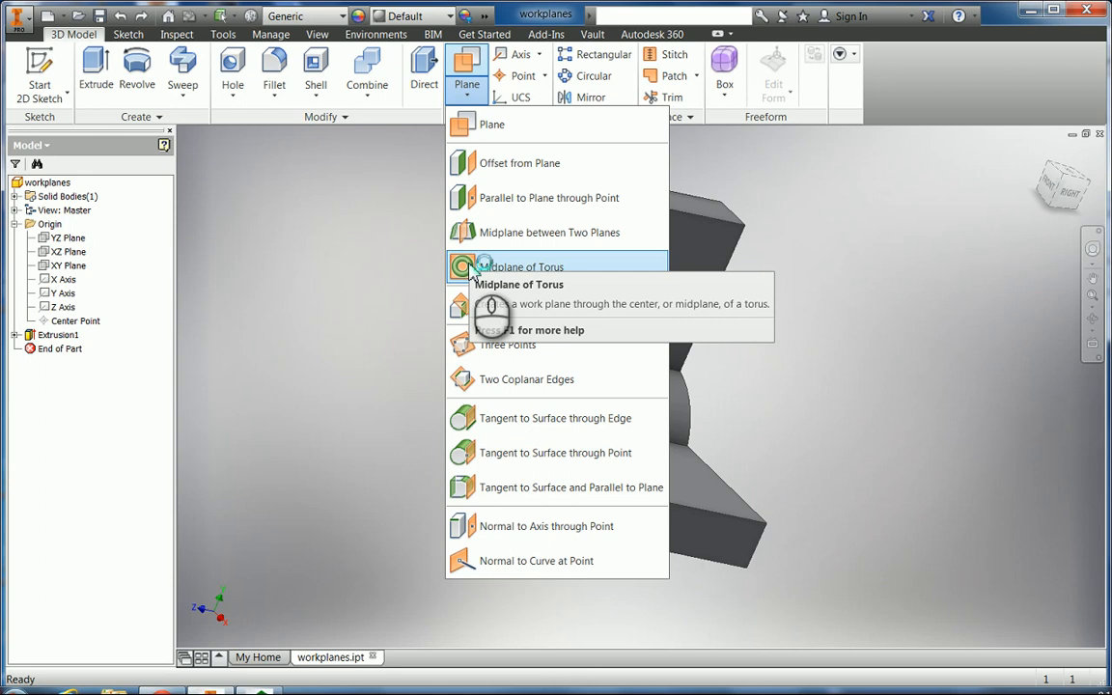
# Dismiss the Plane options and orbit the wing nut to a three-quarter view.
pyautogui.click(388, 264)
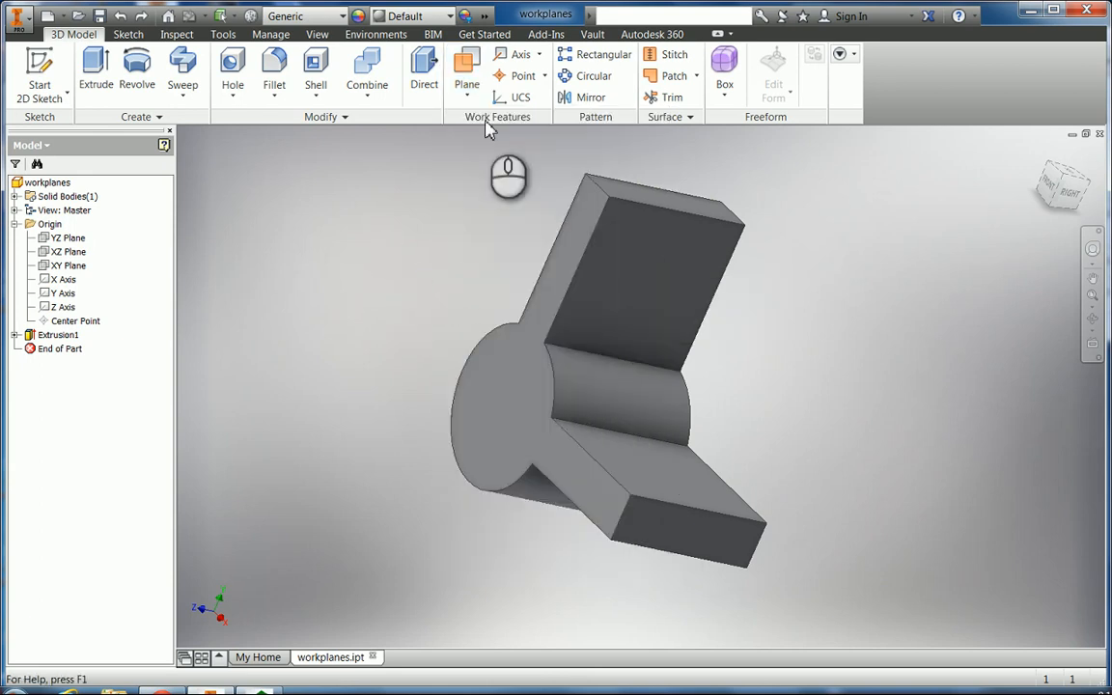
pyautogui.click(1092, 318)
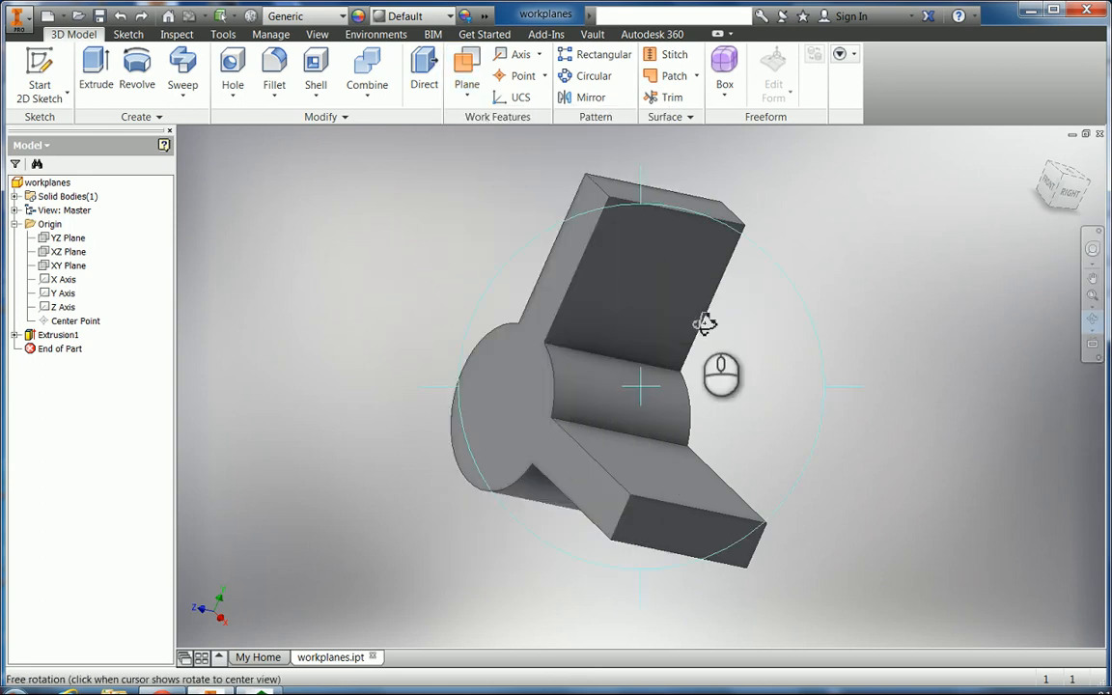
pyautogui.moveTo(660, 393); pyautogui.dragTo(754, 416)
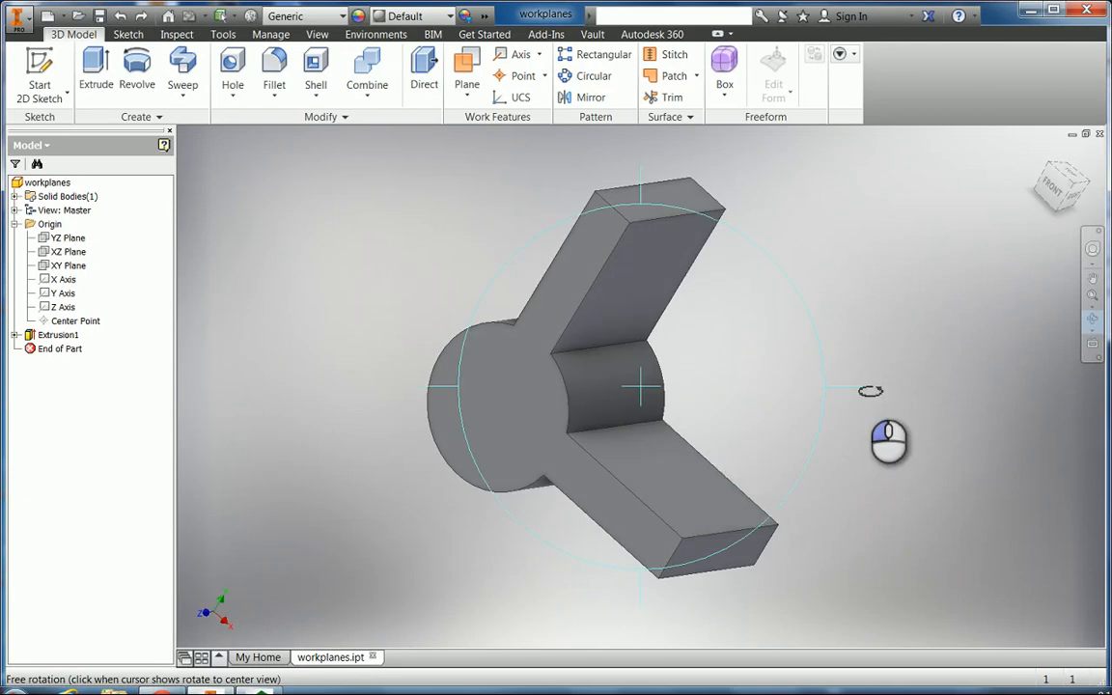
pyautogui.press('Escape')
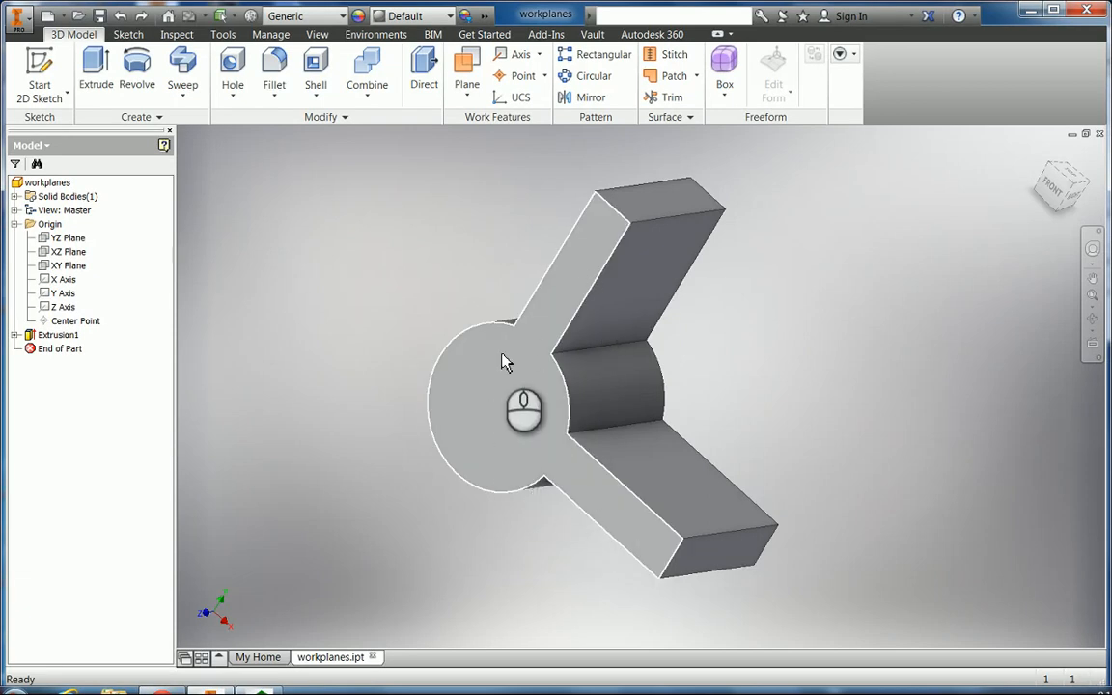
pyautogui.click(1092, 324)
pyautogui.moveTo(713, 373); pyautogui.dragTo(544, 408)
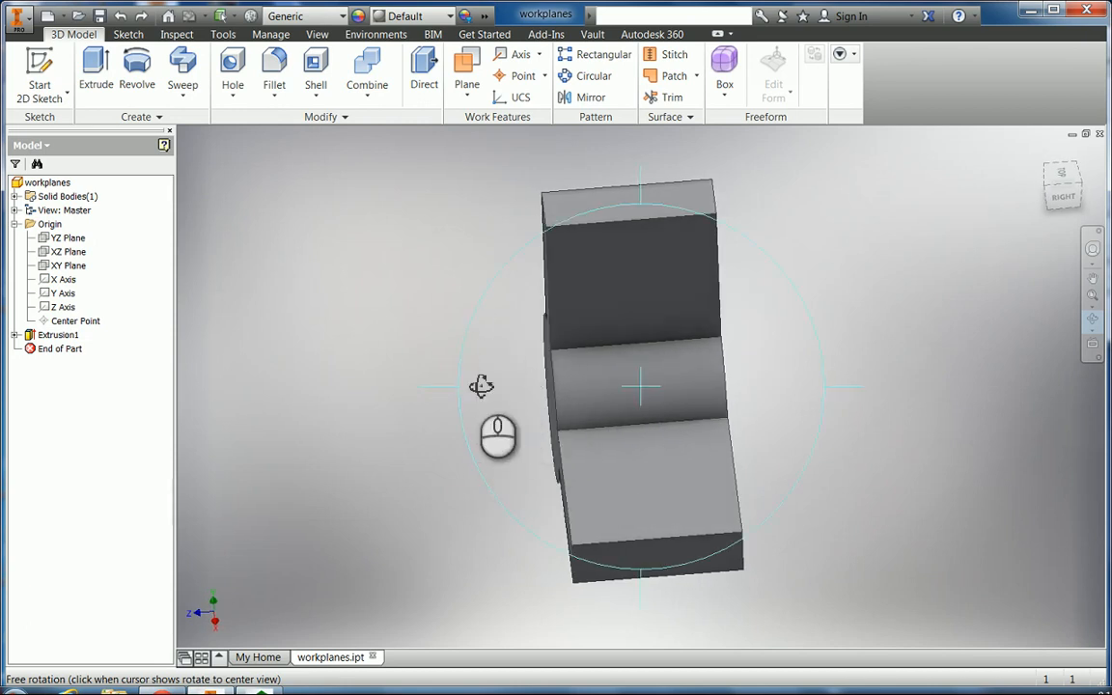
pyautogui.moveTo(629, 355); pyautogui.dragTo(703, 355)
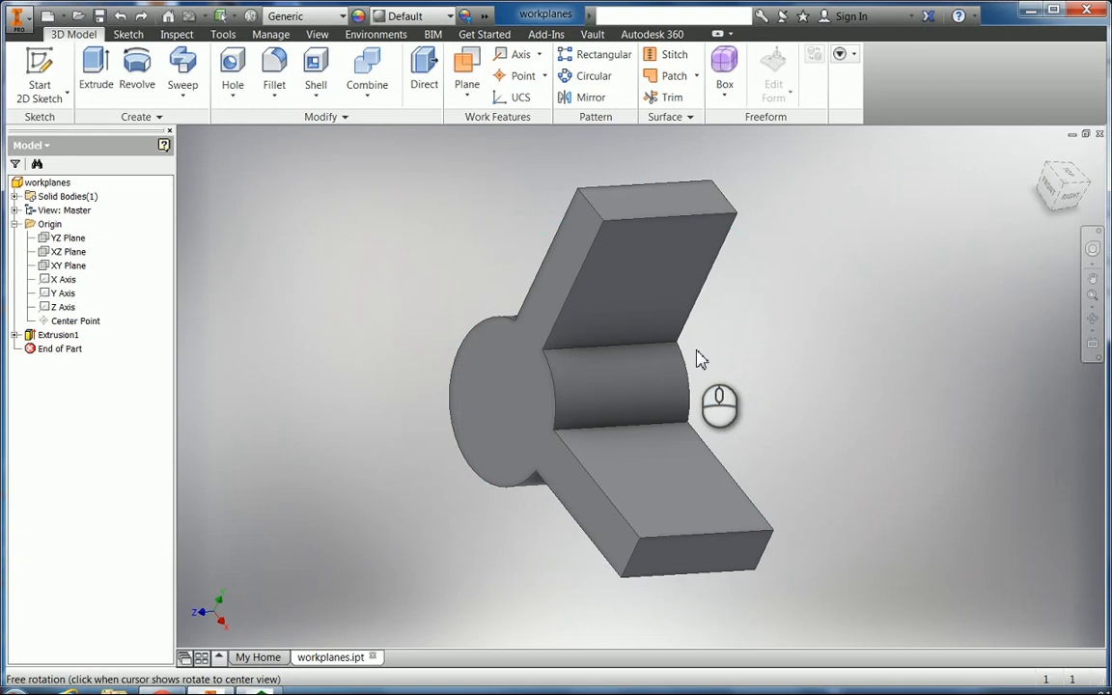
# Create Work Plane1 offset 0.8125 in from the hub's circular end face and orbit to inspect it.
pyautogui.click(466, 83)
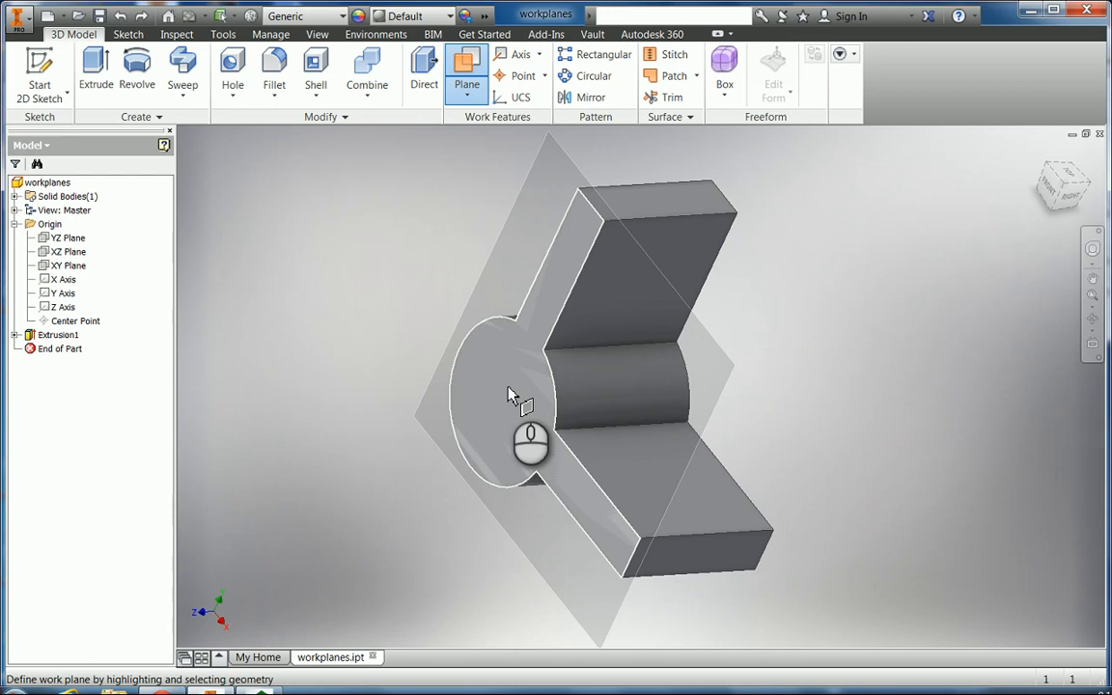
pyautogui.moveTo(512, 396); pyautogui.dragTo(396, 387)
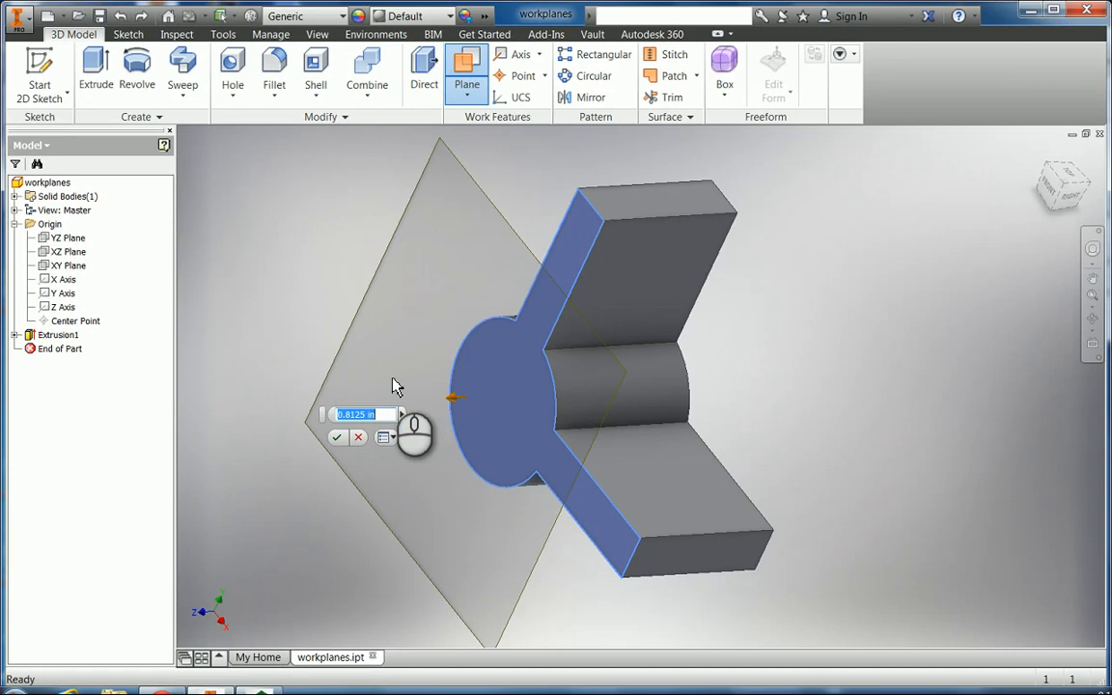
pyautogui.click(336, 436)
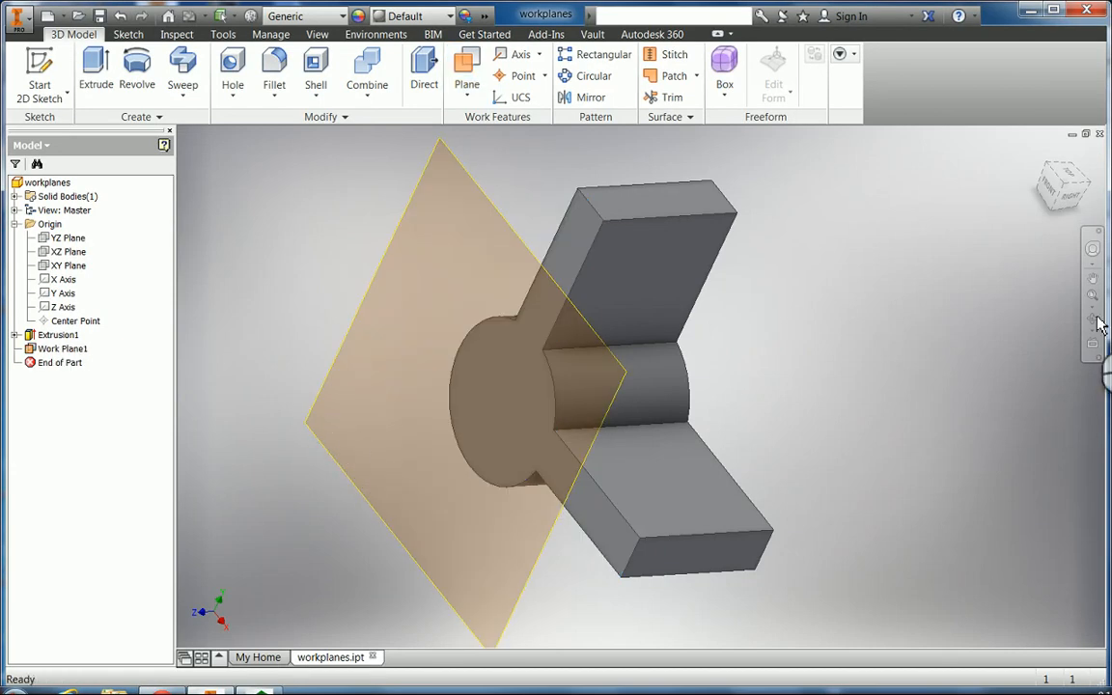
pyautogui.click(652, 403)
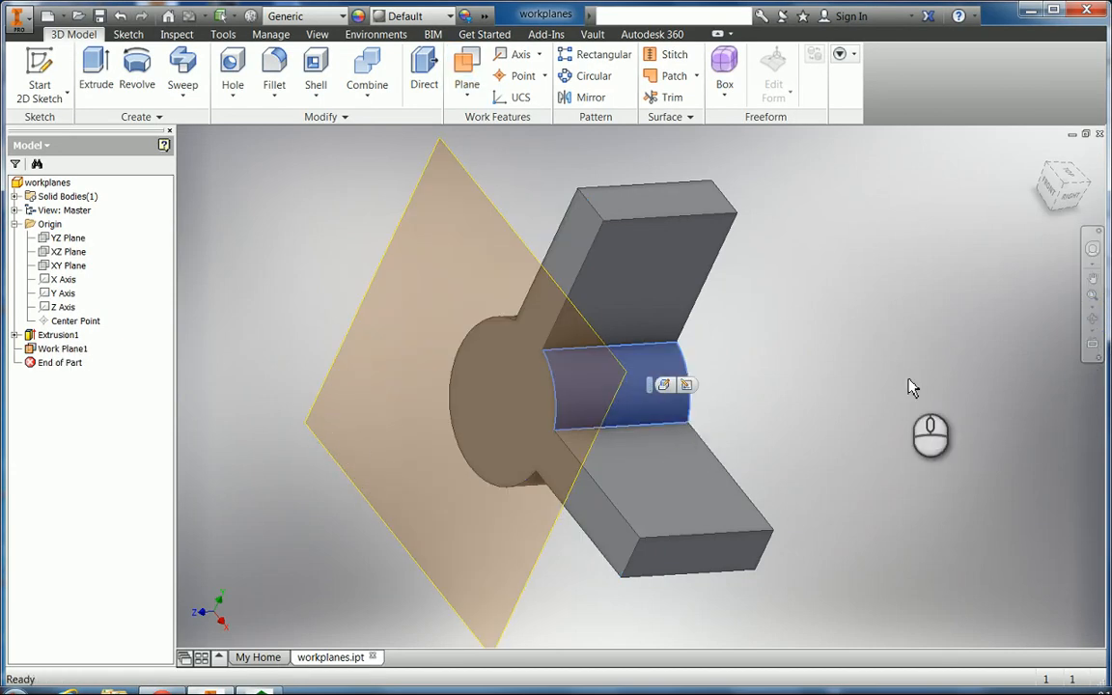
pyautogui.click(1093, 319)
pyautogui.moveTo(582, 429); pyautogui.dragTo(725, 435)
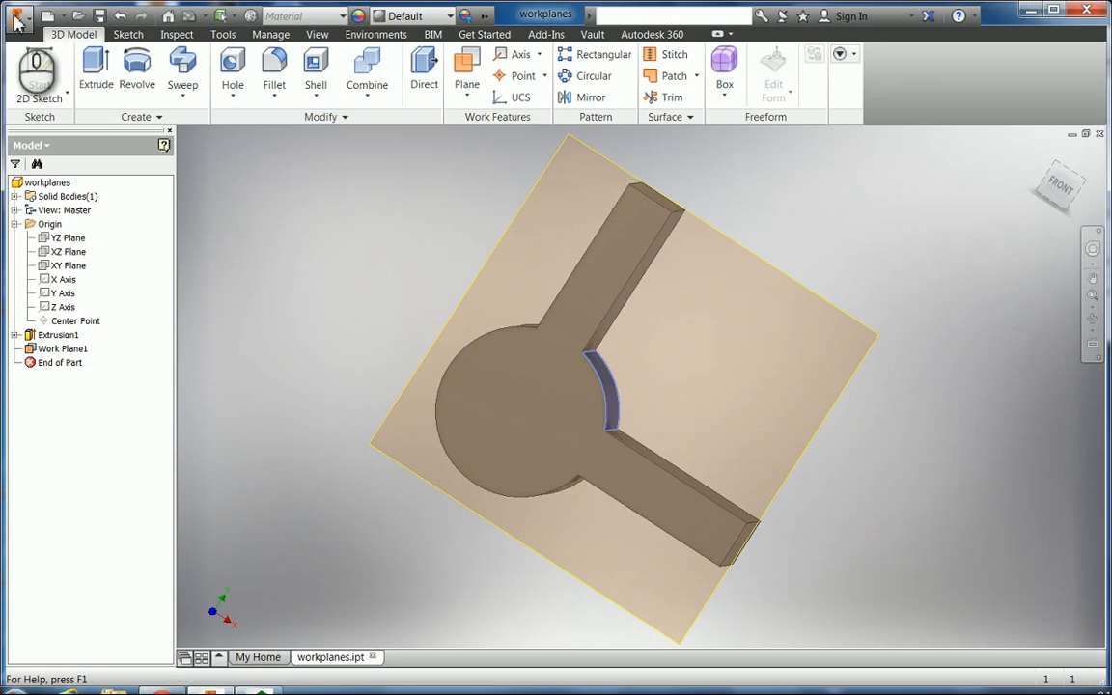
# Undo Work Plane1 and orbit the part back to a 3D view.
pyautogui.click(120, 16)
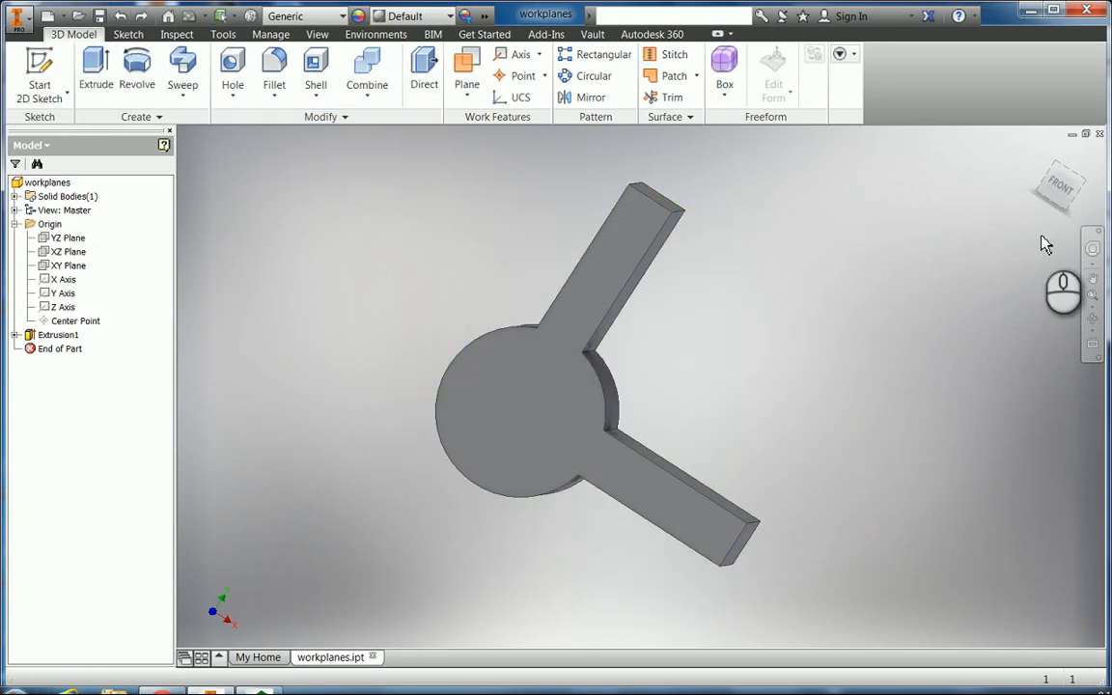
pyautogui.click(1093, 319)
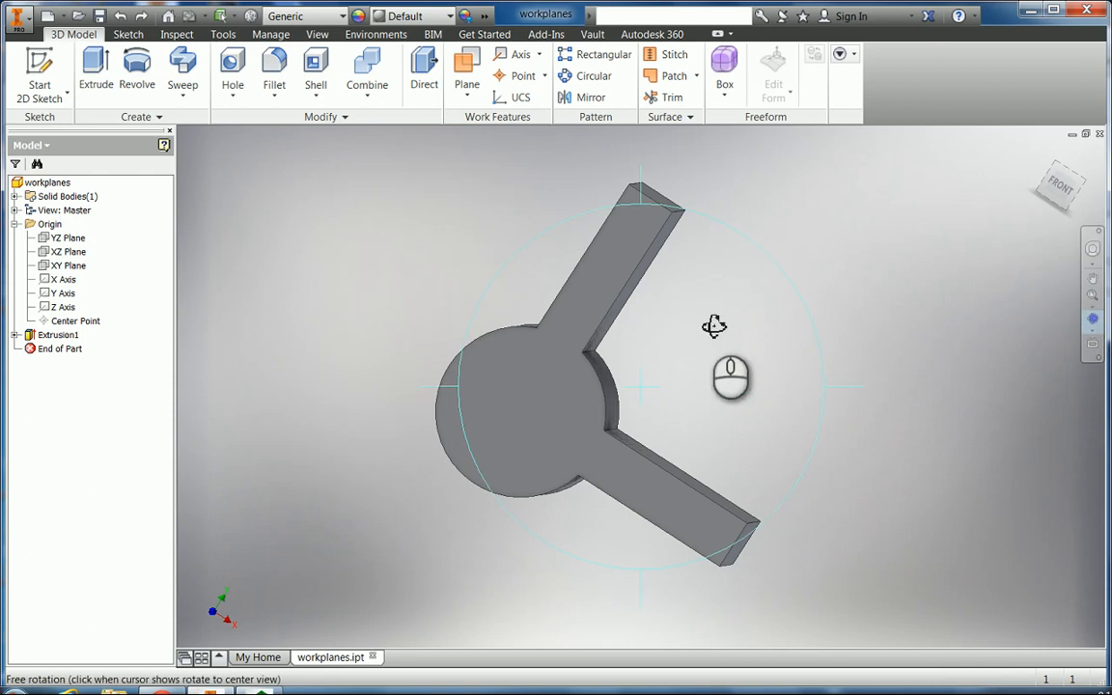
pyautogui.moveTo(715, 322); pyautogui.dragTo(661, 333)
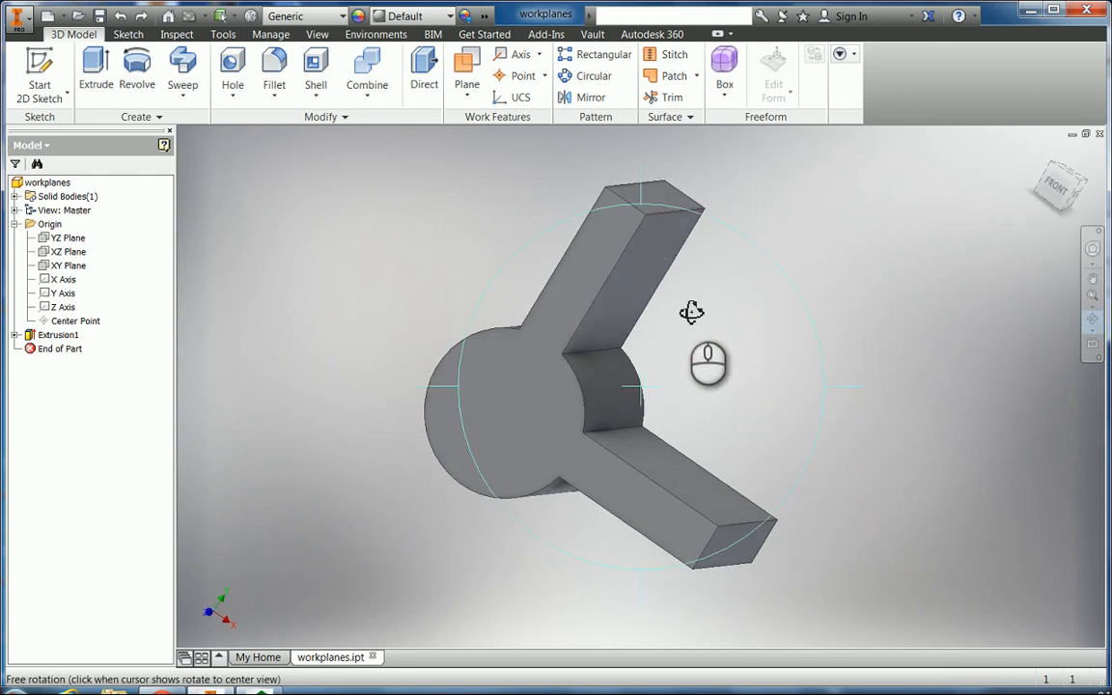
pyautogui.moveTo(691, 313); pyautogui.dragTo(671, 313)
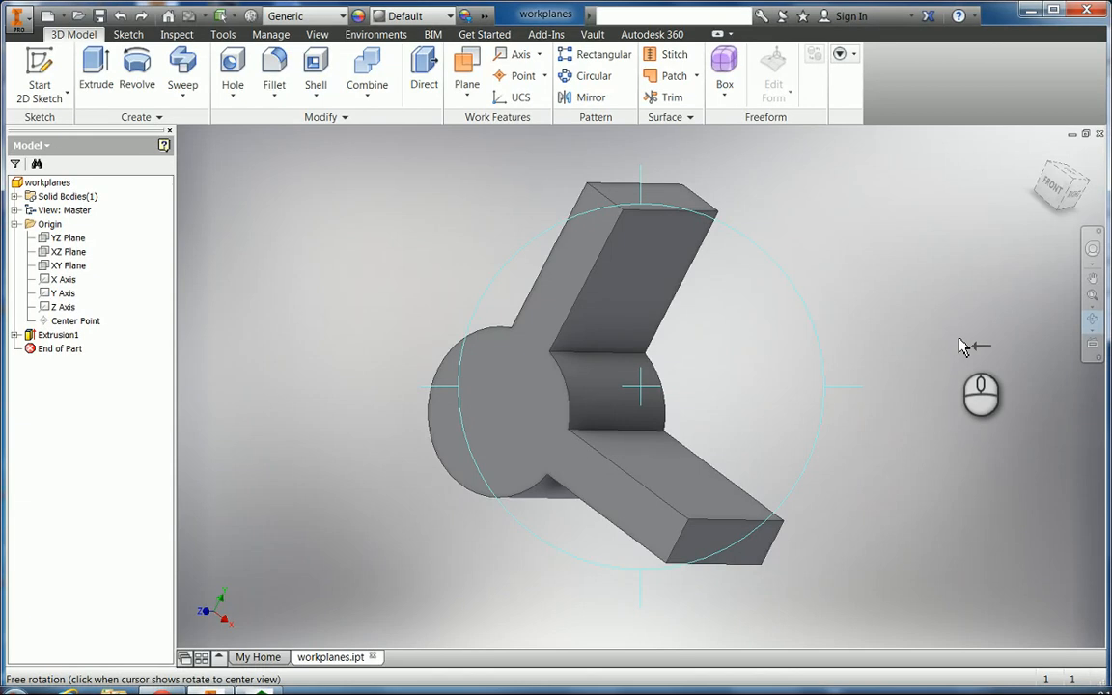
pyautogui.press('Escape')
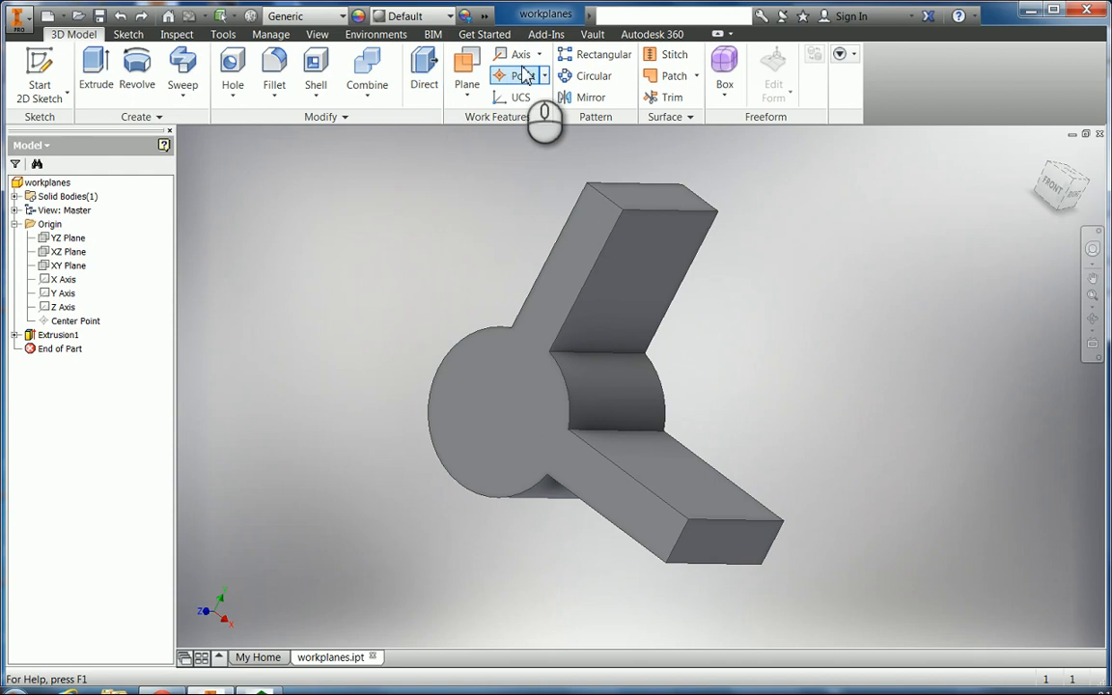
pyautogui.click(466, 68)
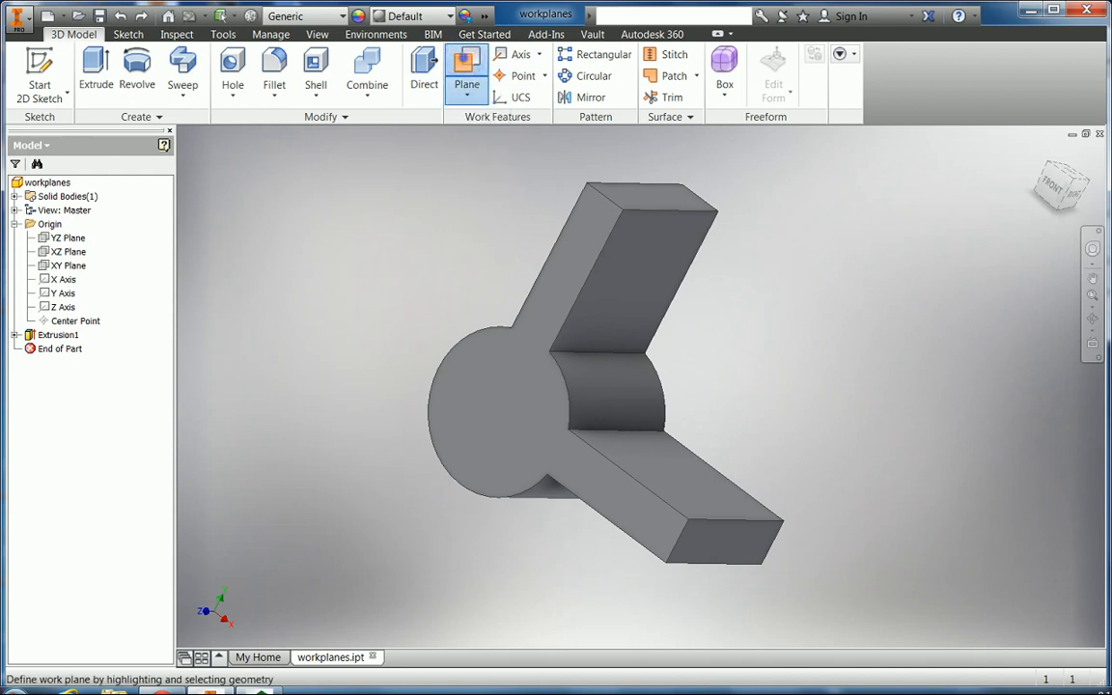
# Preview a work plane angled 45° through the lower arm's edge and end face, then undo it.
pyautogui.click(731, 528)
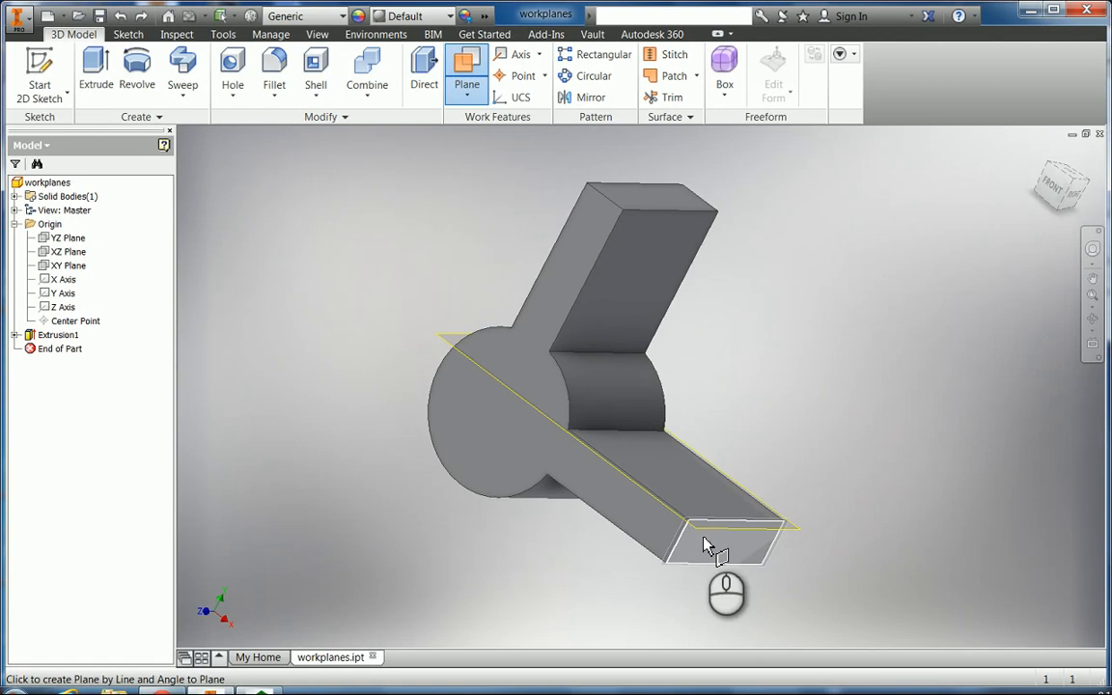
pyautogui.click(704, 546)
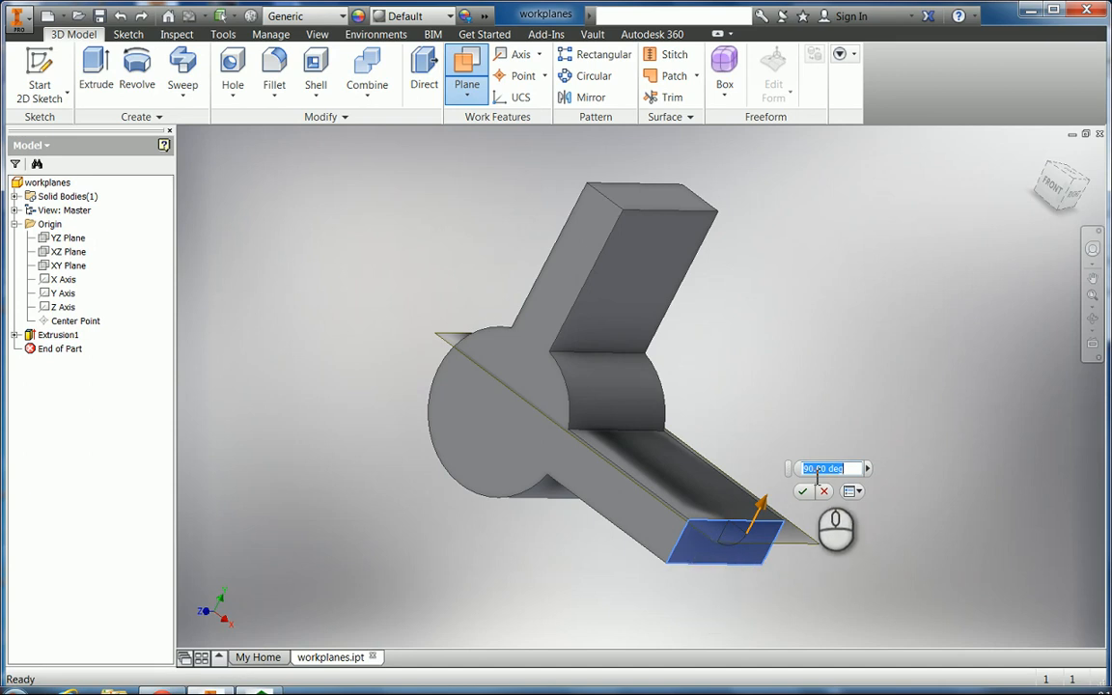
pyautogui.click(697, 560)
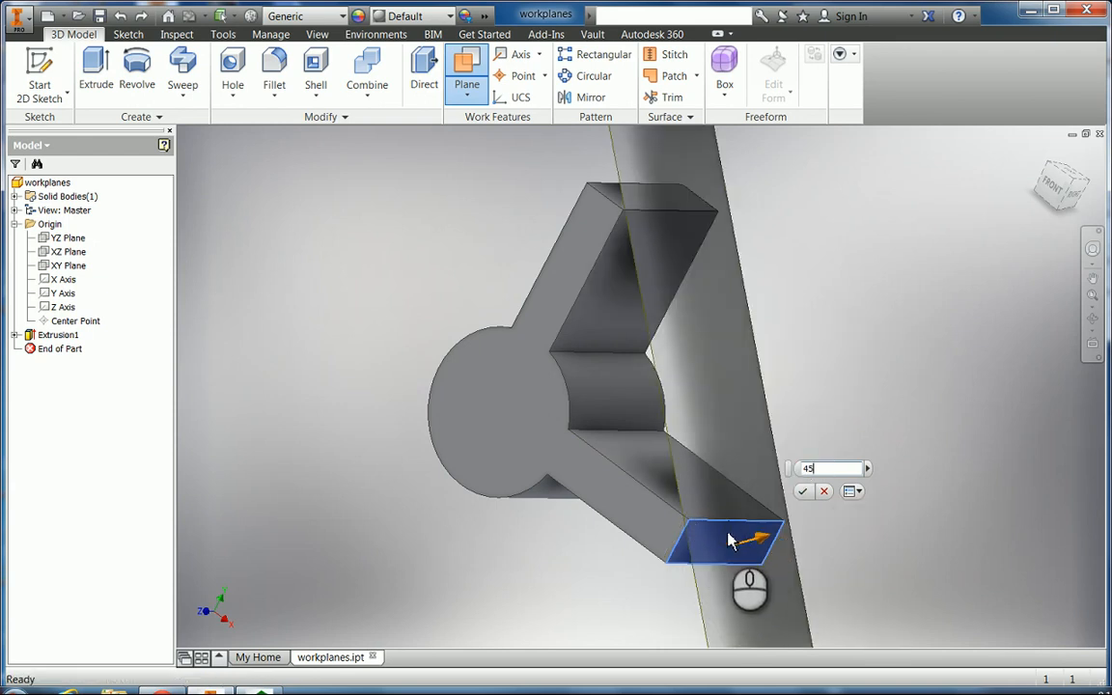
pyautogui.click(1093, 321)
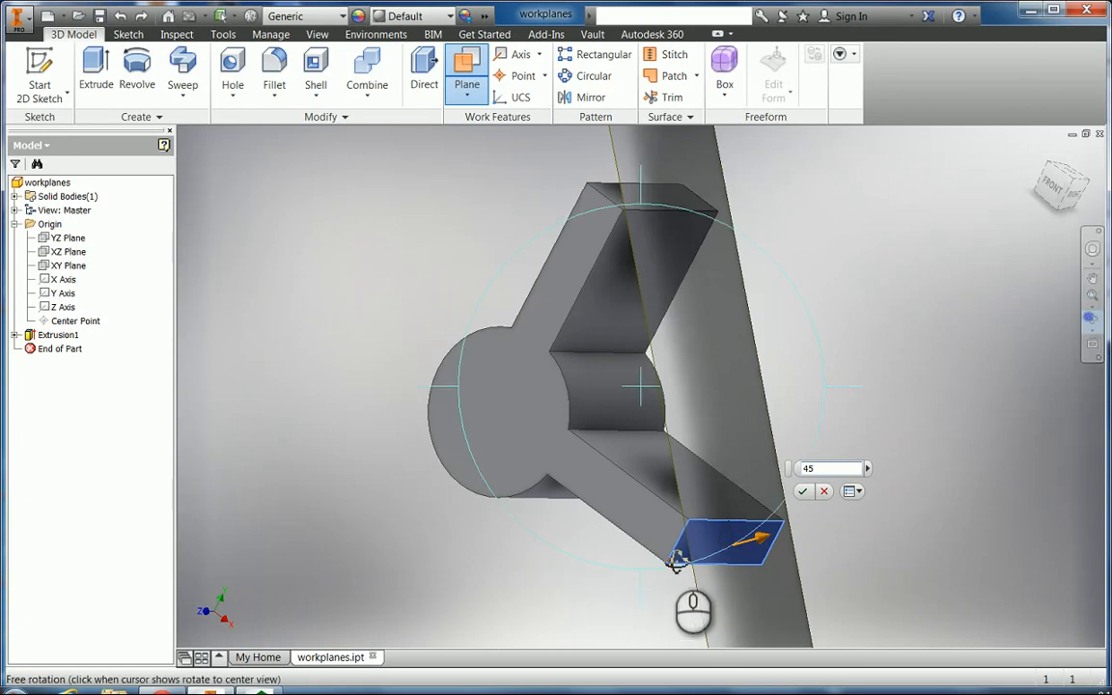
pyautogui.moveTo(657, 530)
pyautogui.mouseDown()
pyautogui.moveTo(729, 533)
pyautogui.moveTo(659, 521)
pyautogui.moveTo(686, 552)
pyautogui.moveTo(665, 540)
pyautogui.mouseUp()
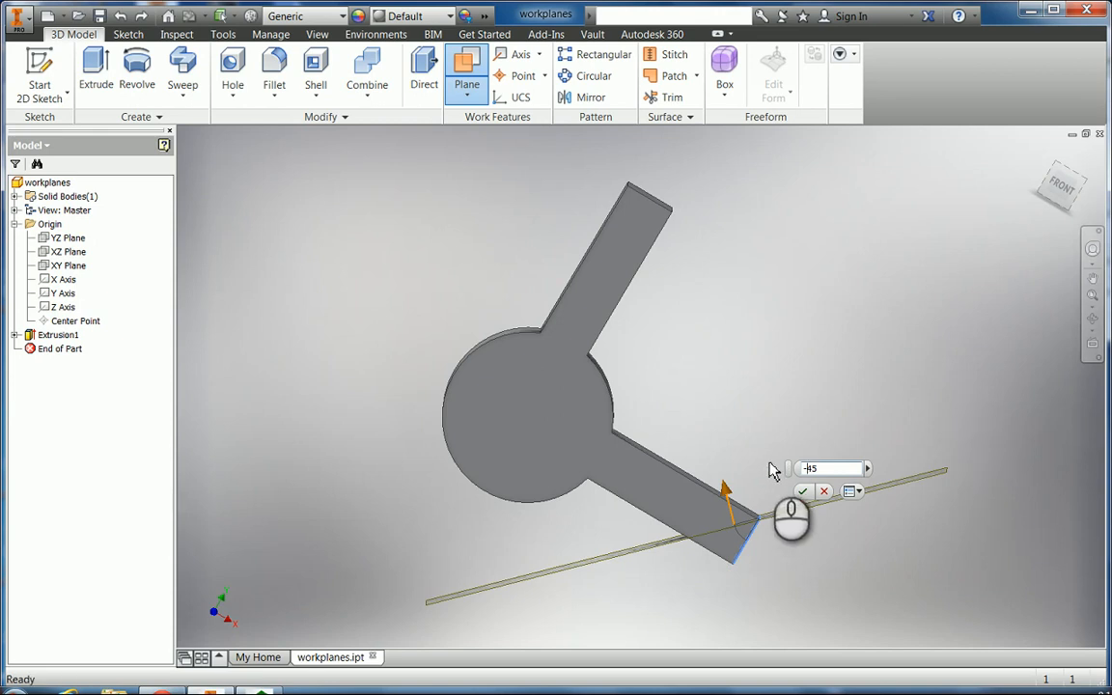
pyautogui.click(123, 17)
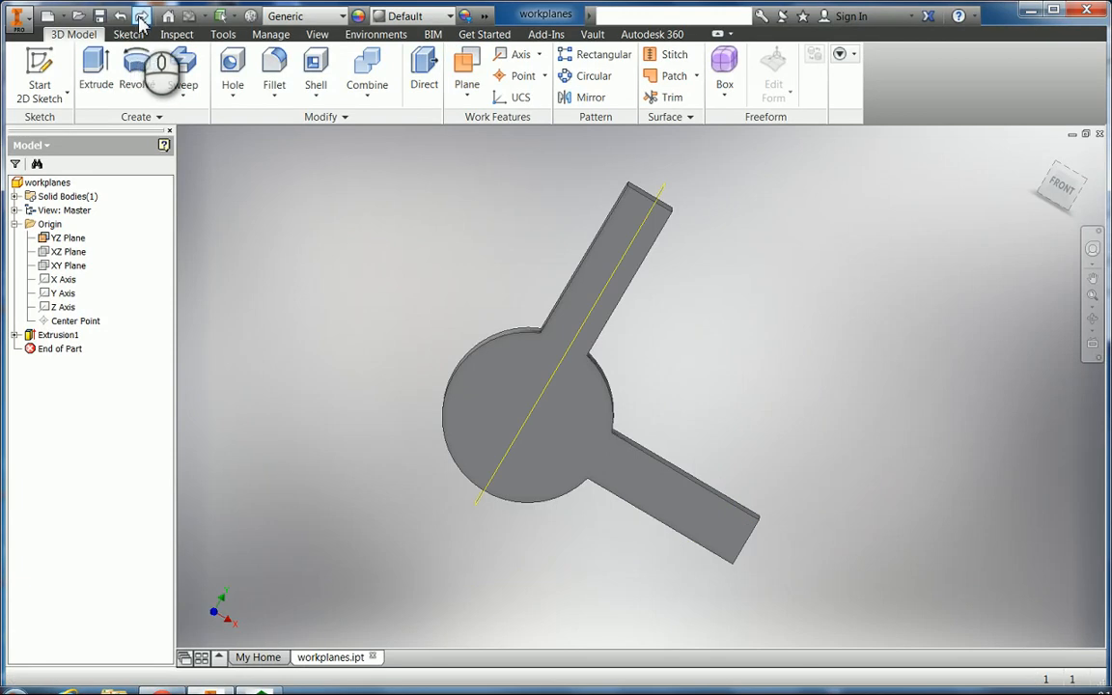
pyautogui.click(141, 19)
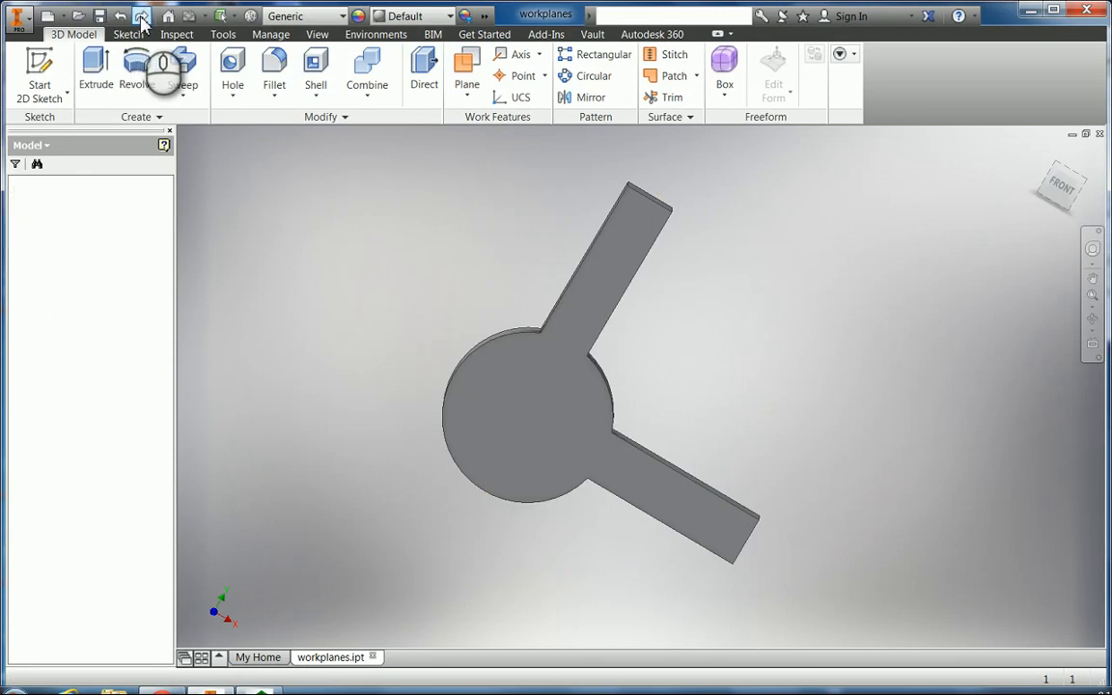
pyautogui.click(1094, 325)
pyautogui.moveTo(822, 347)
pyautogui.mouseDown()
pyautogui.moveTo(756, 348)
pyautogui.moveTo(823, 330)
pyautogui.mouseUp()
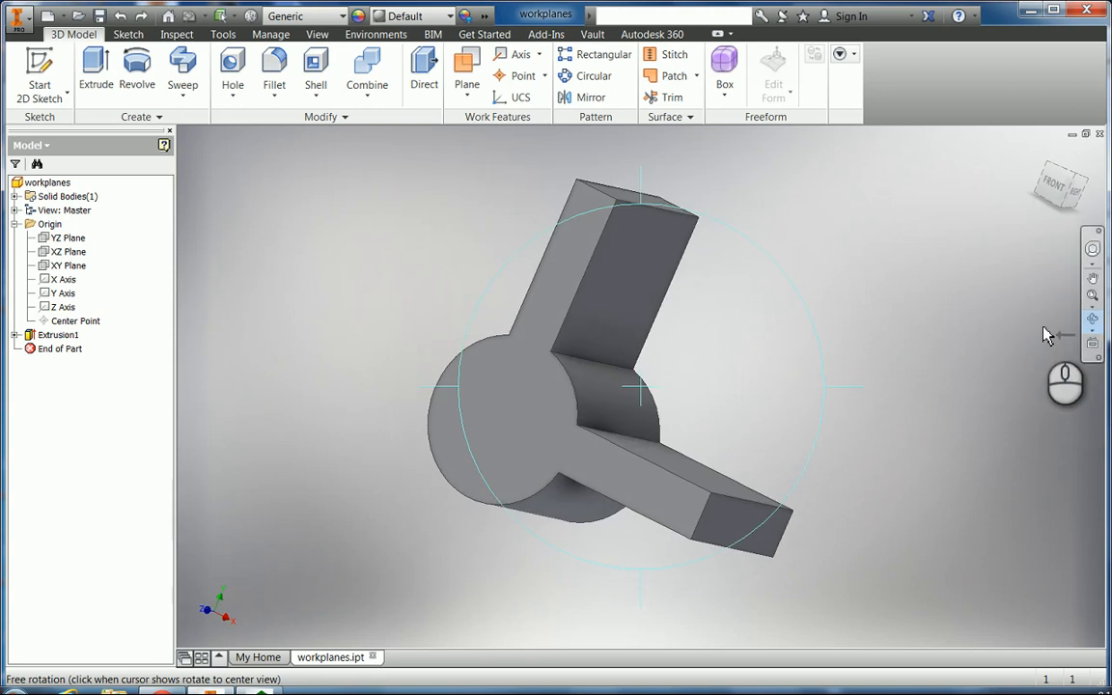
pyautogui.press('Escape')
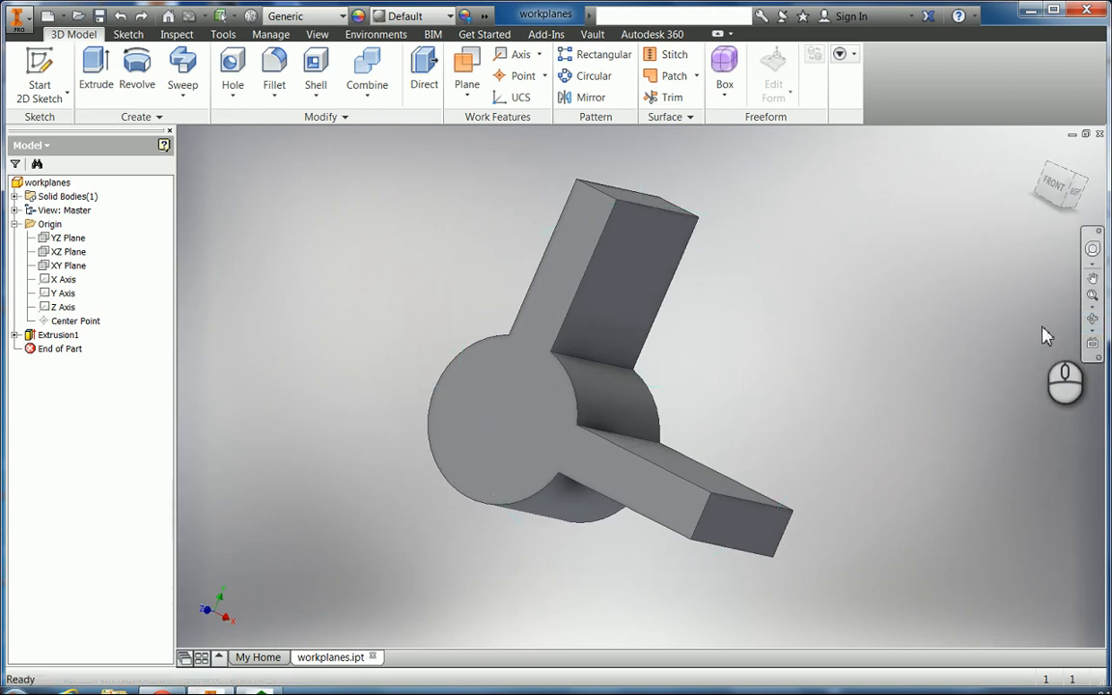
pyautogui.click(464, 69)
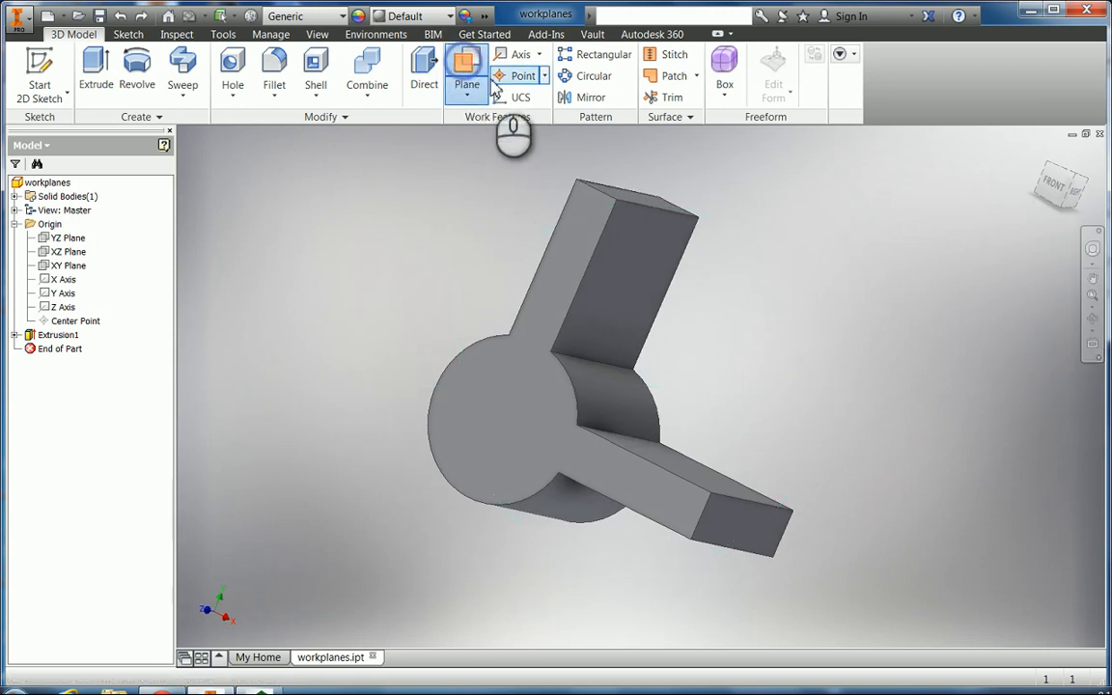
pyautogui.click(649, 214)
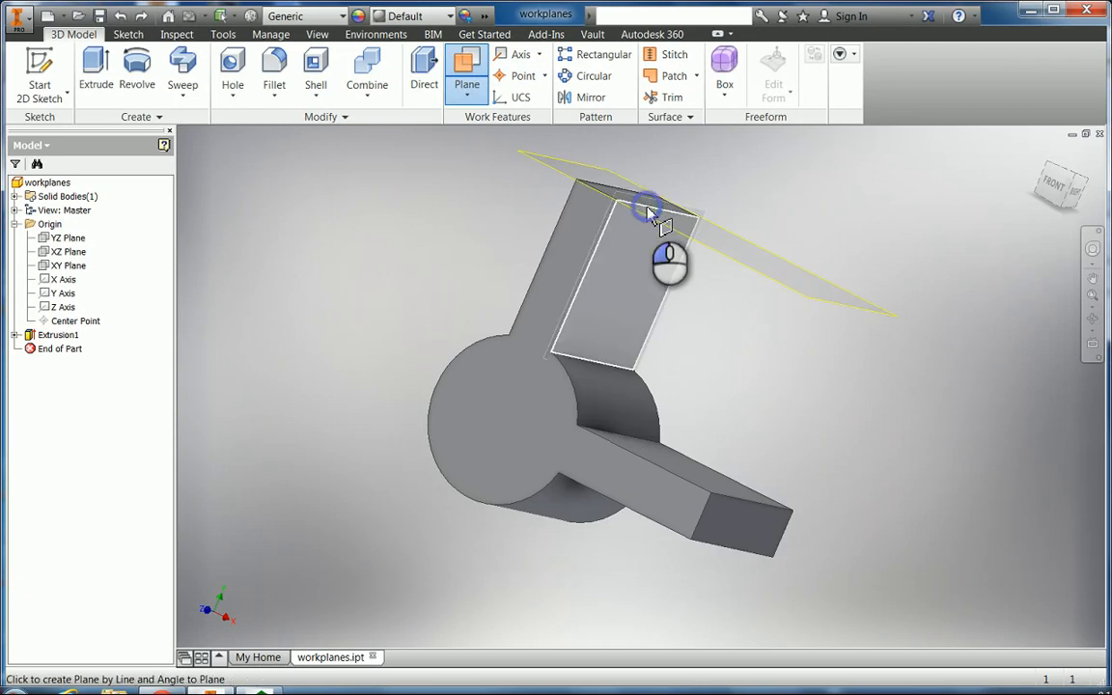
pyautogui.click(734, 504)
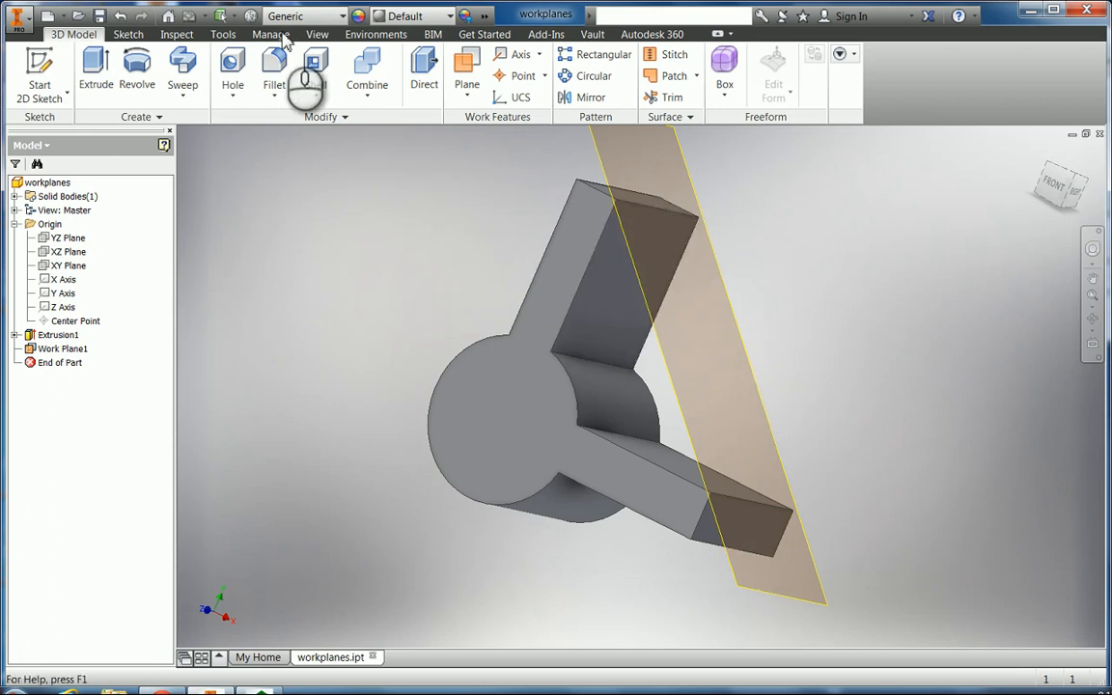
pyautogui.click(121, 16)
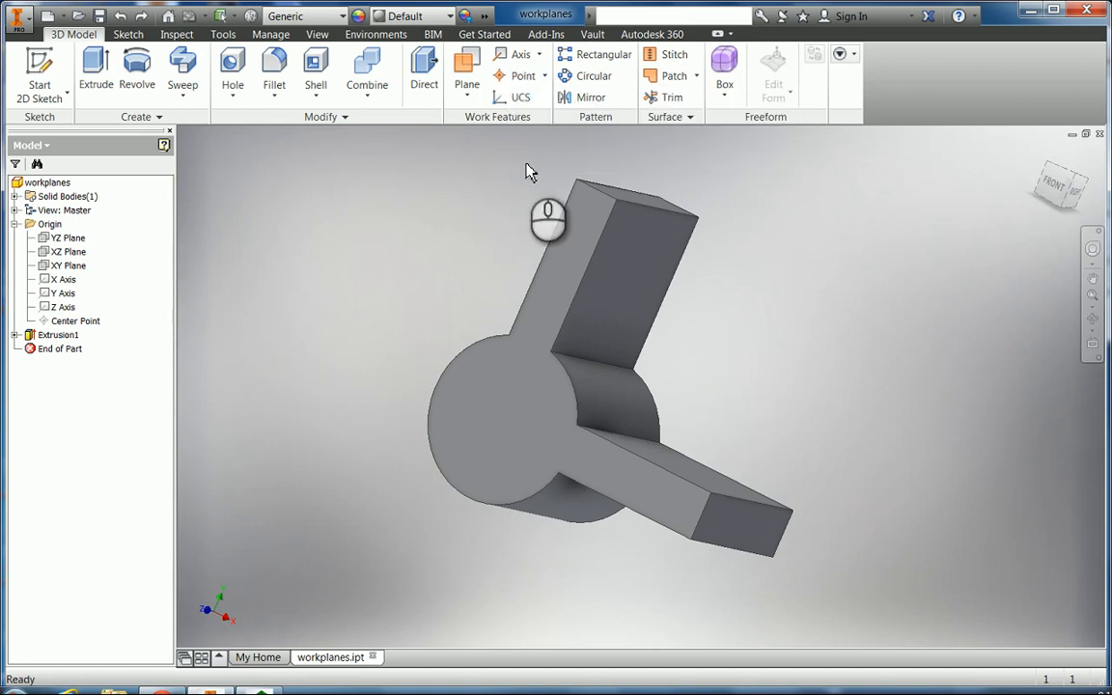
# Create a slanted work plane through three corner points of the arms and orbit to view it.
pyautogui.click(465, 72)
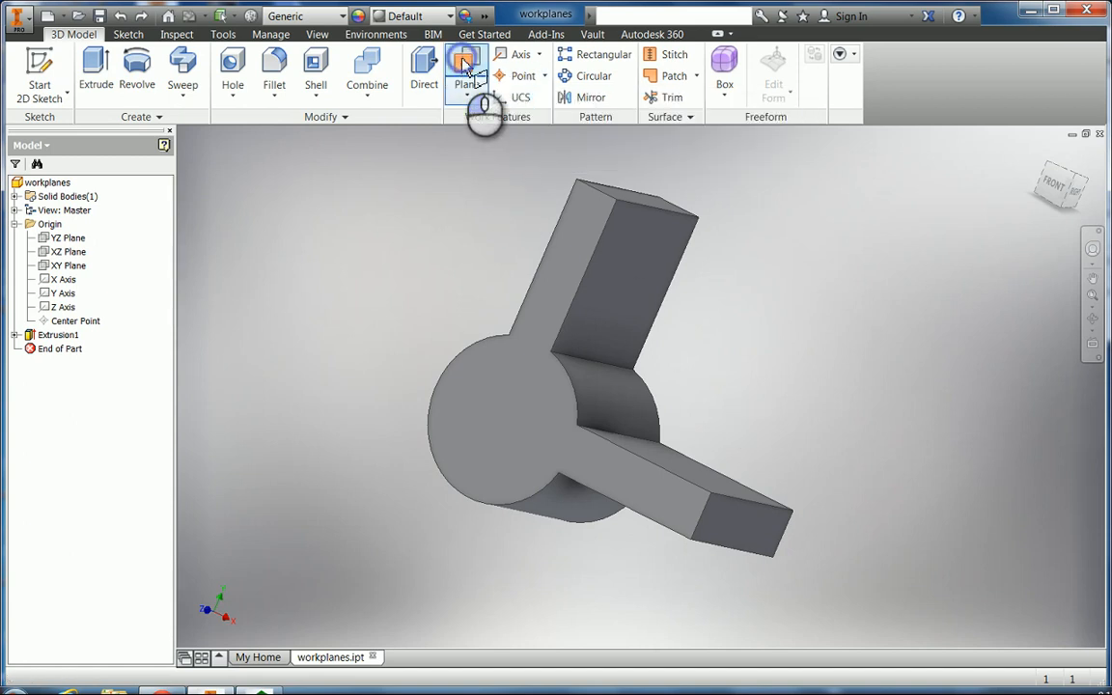
pyautogui.click(579, 183)
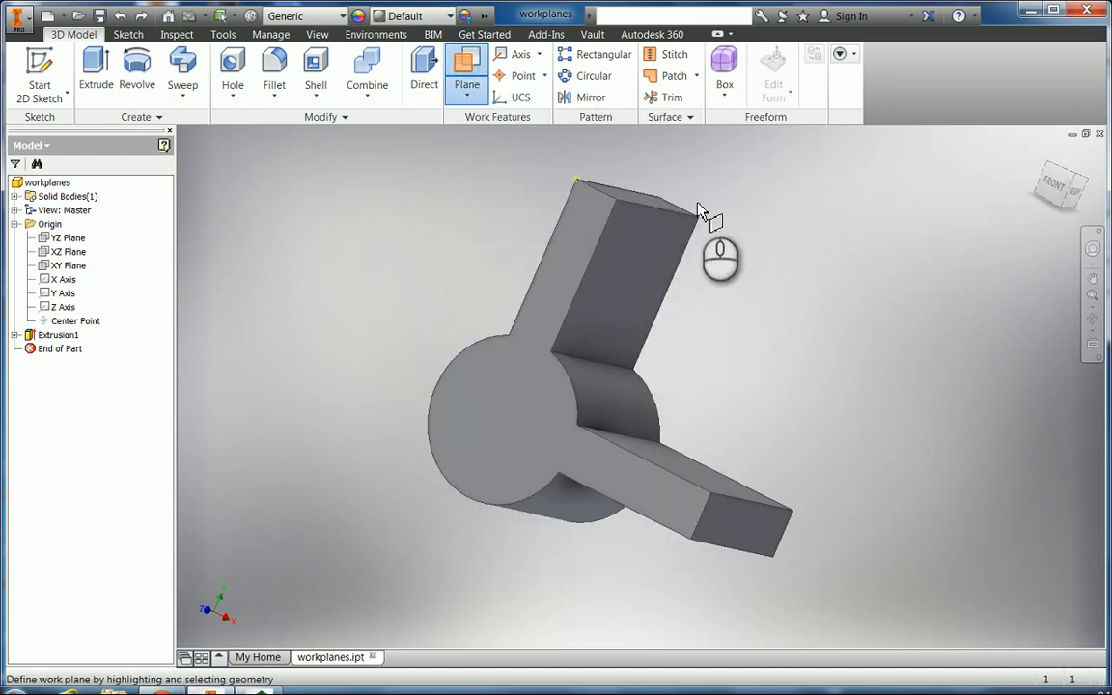
pyautogui.click(699, 220)
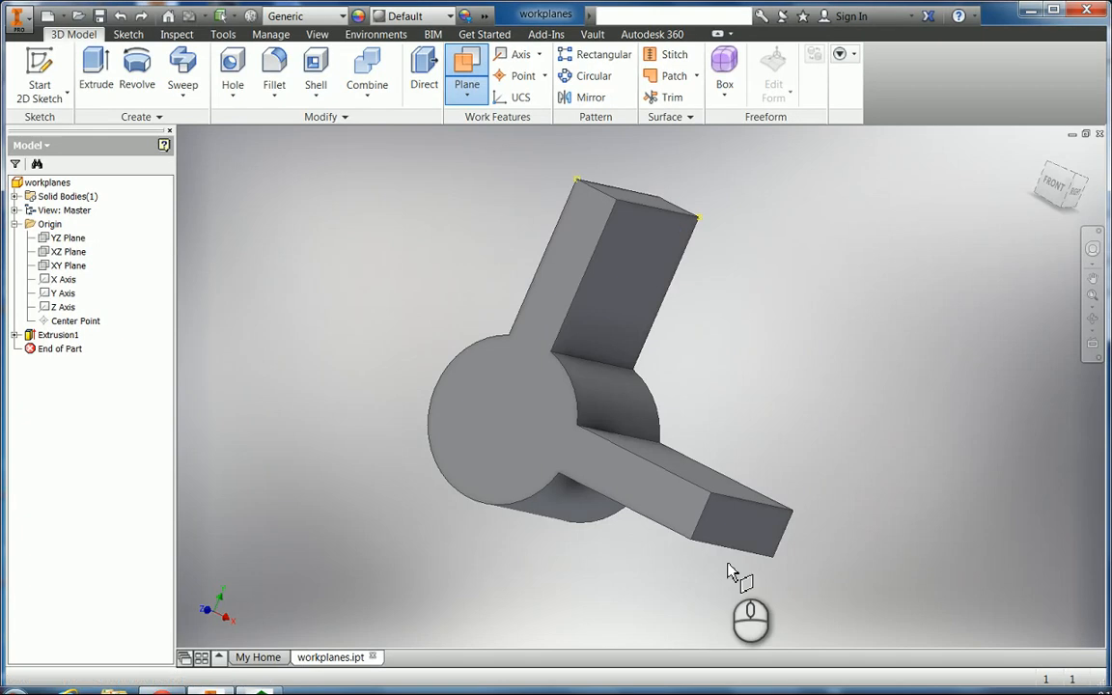
pyautogui.click(692, 542)
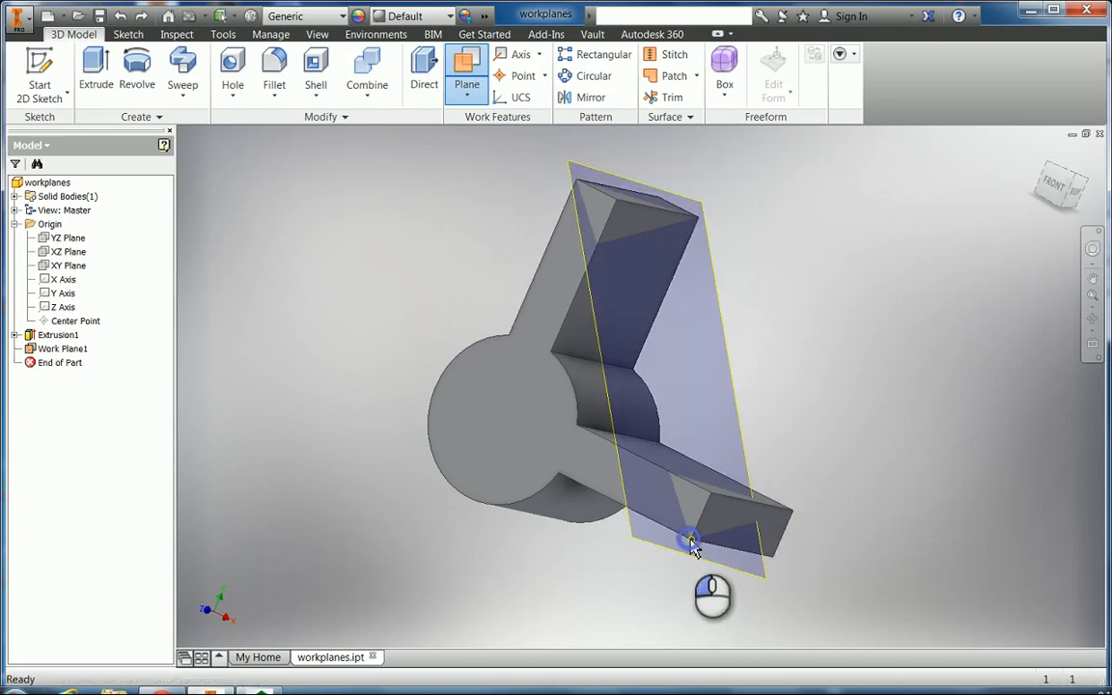
pyautogui.click(1093, 322)
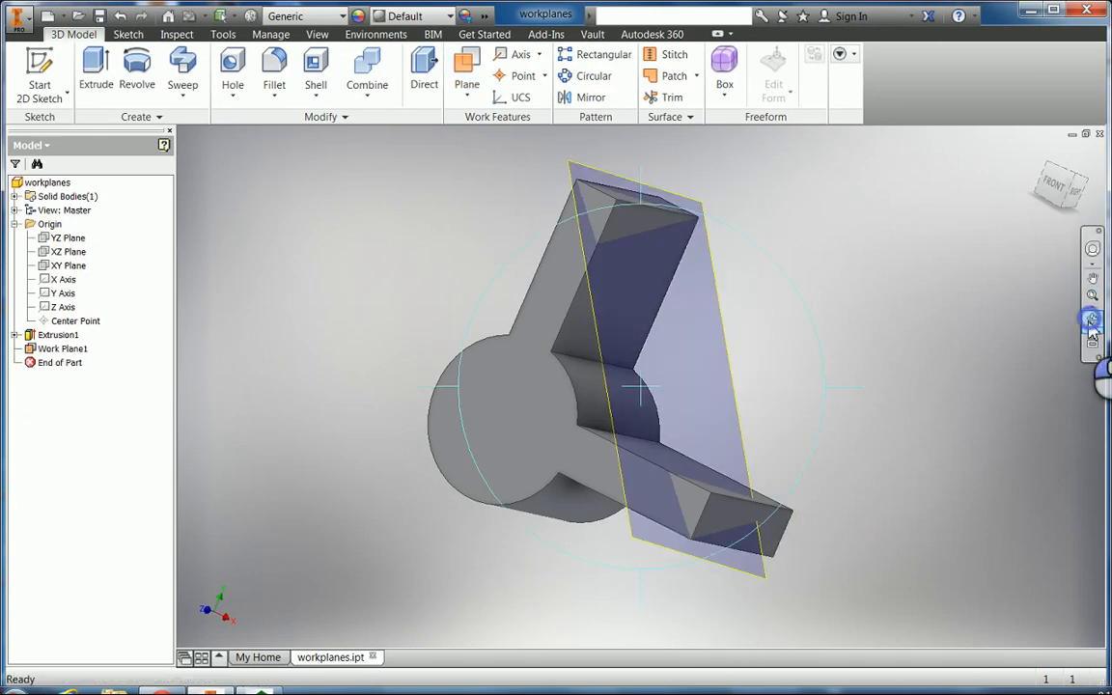
pyautogui.moveTo(744, 397); pyautogui.dragTo(667, 363)
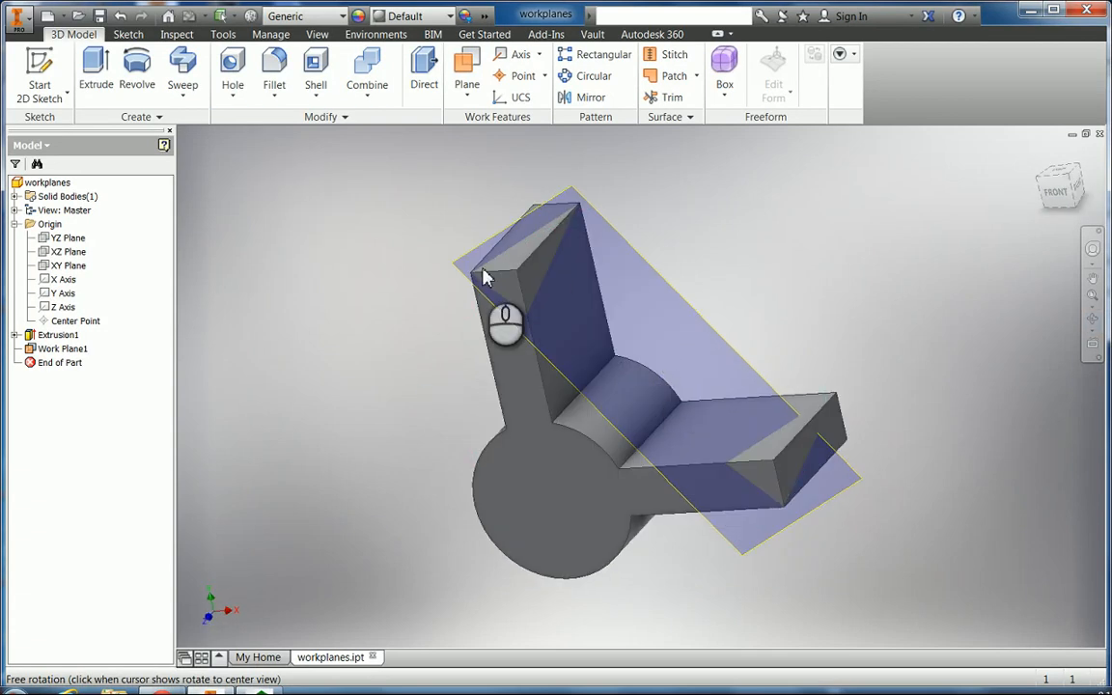
# Undo the slanted work plane and orbit the model to view it from the back.
pyautogui.click(121, 16)
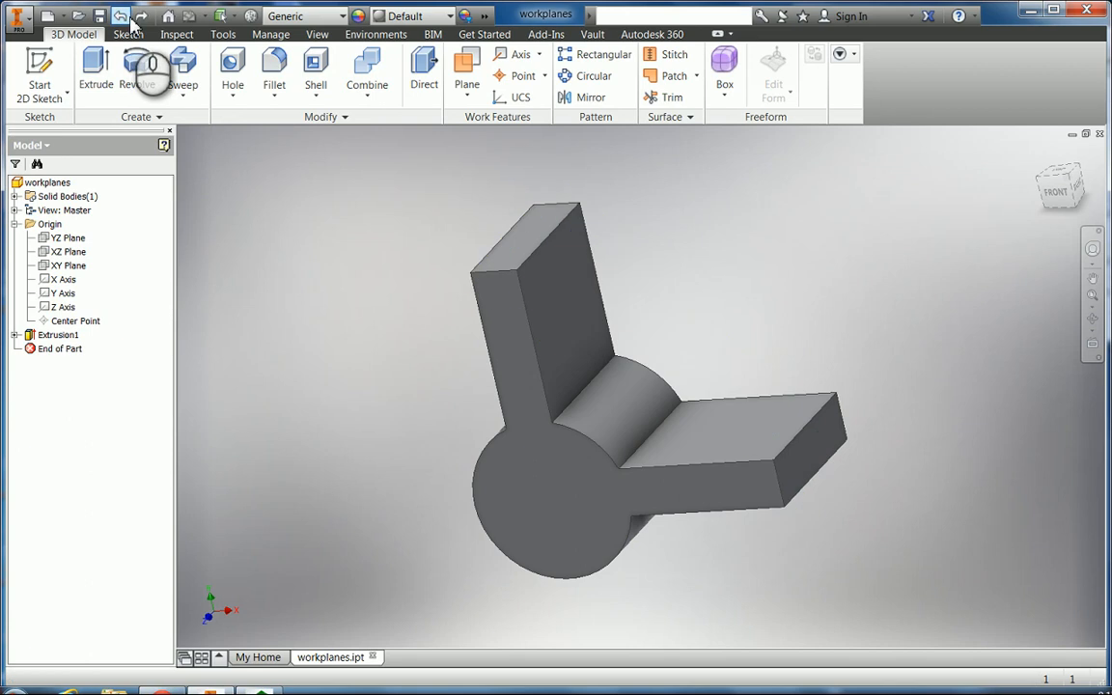
pyautogui.click(1092, 322)
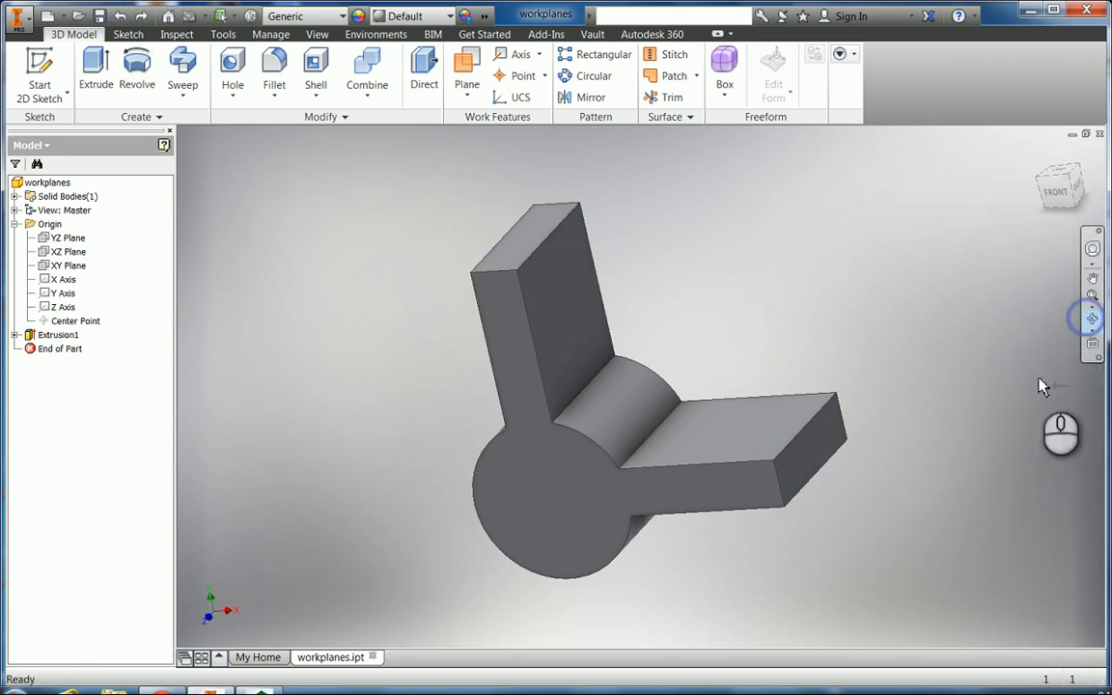
pyautogui.moveTo(621, 520); pyautogui.dragTo(812, 496)
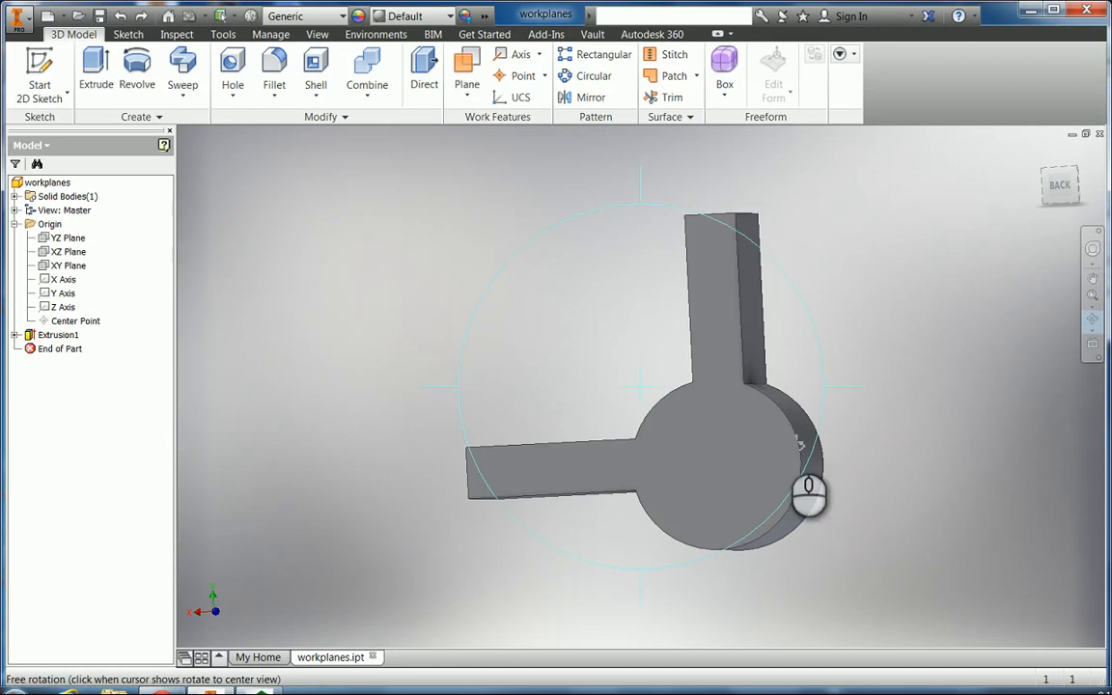
pyautogui.press('Escape')
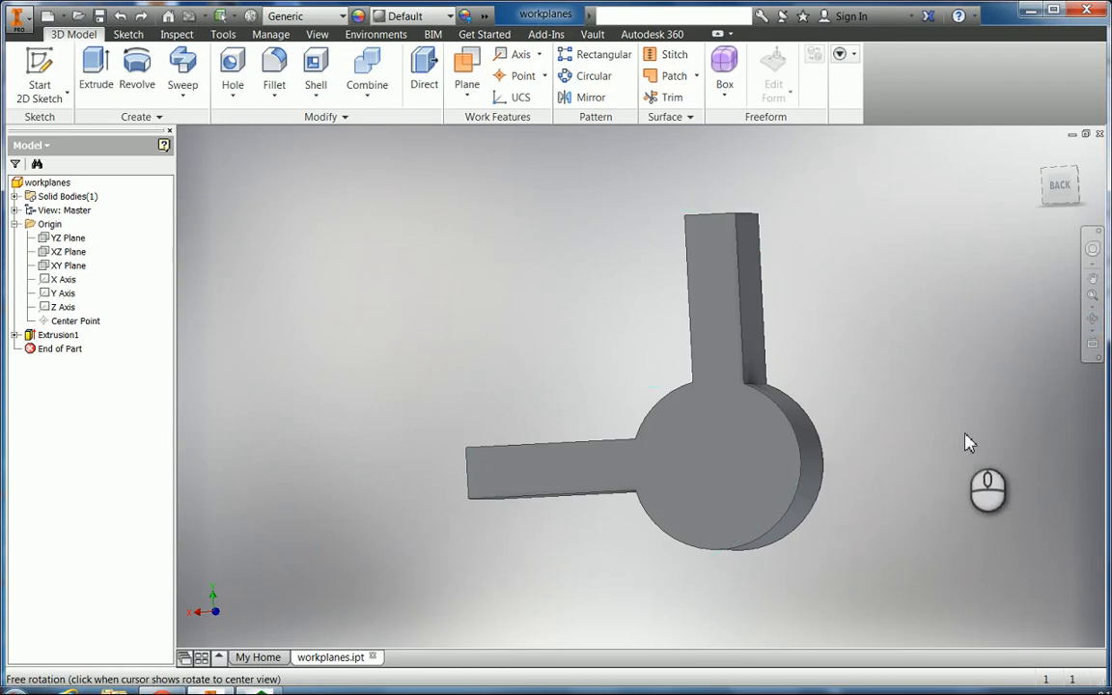
pyautogui.click(468, 66)
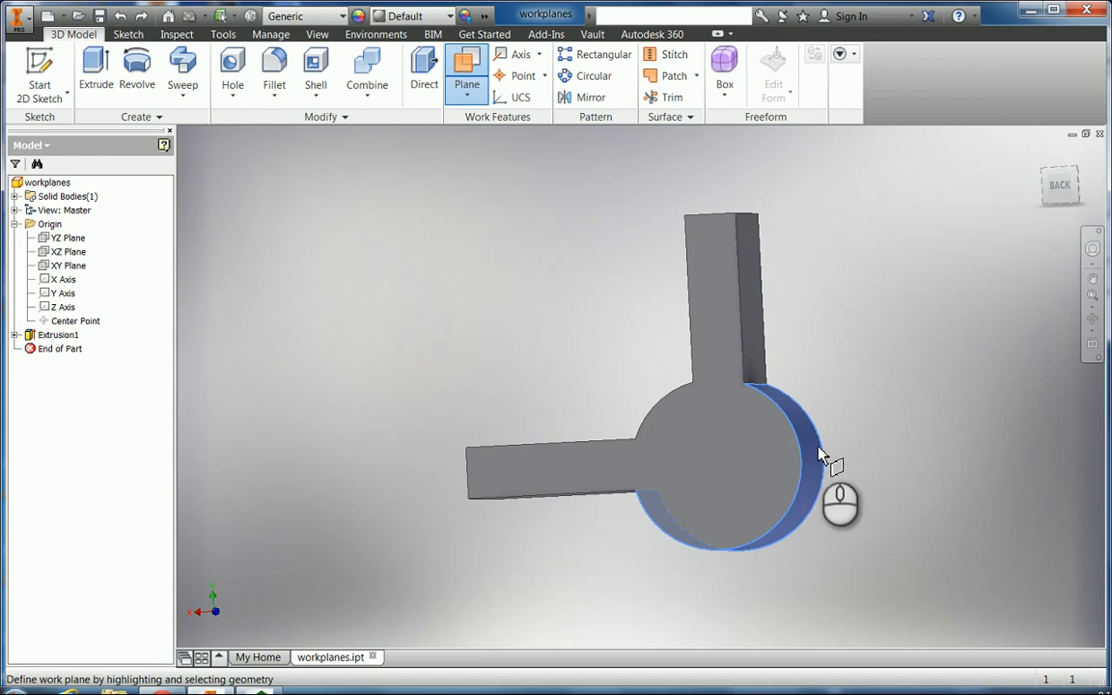
pyautogui.click(809, 521)
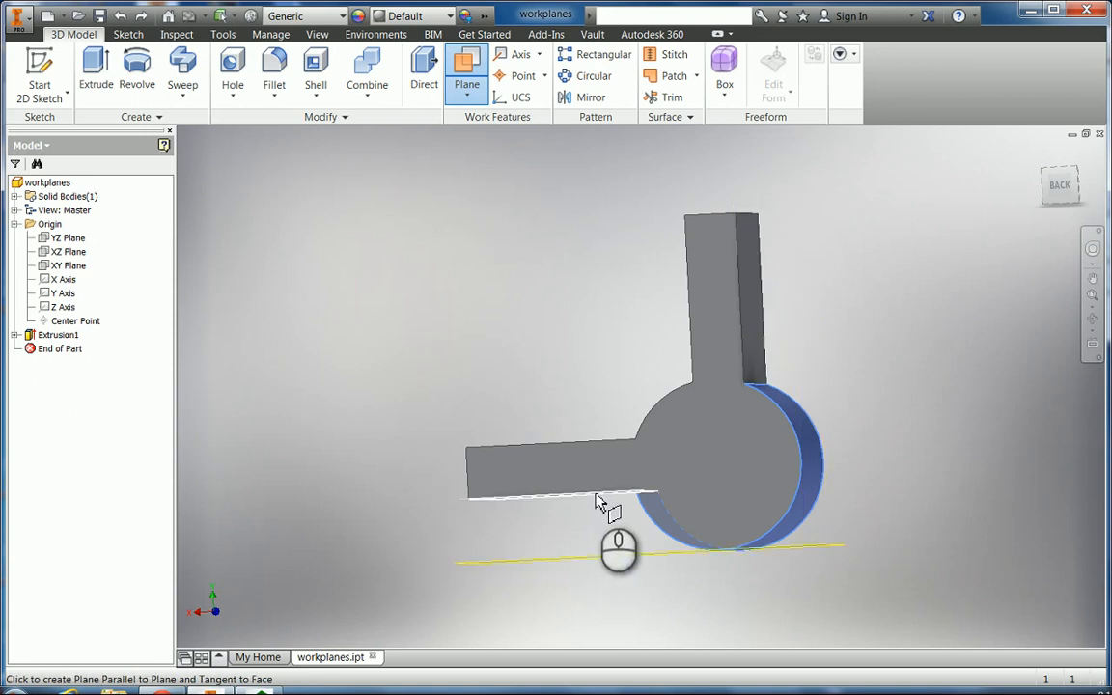
pyautogui.click(753, 282)
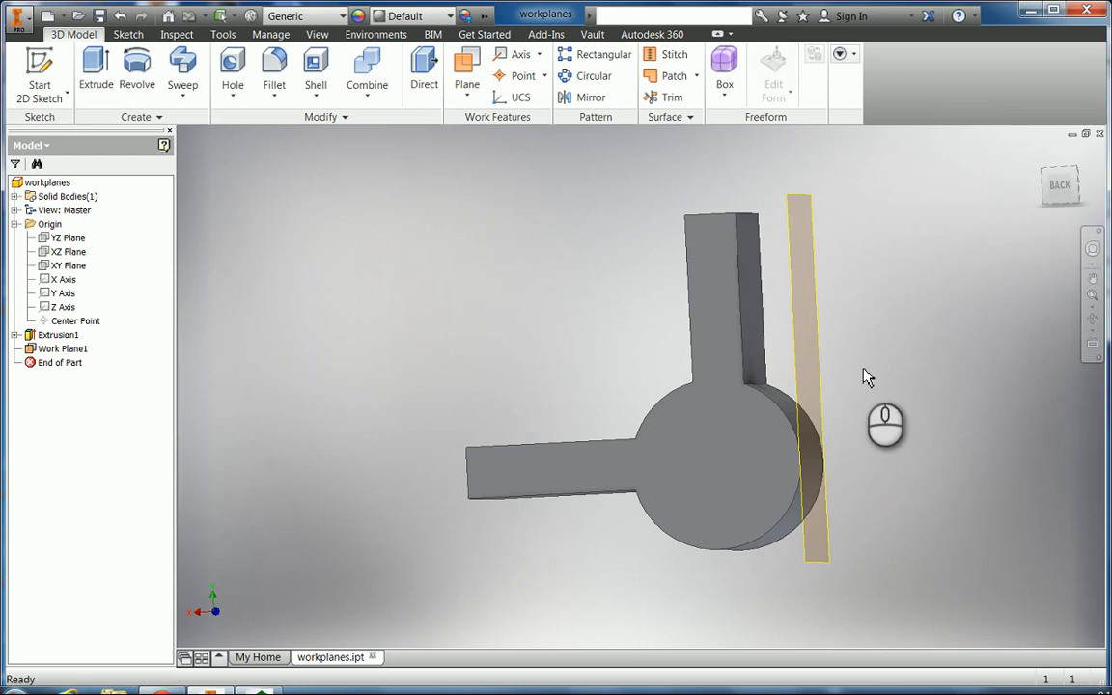
pyautogui.click(782, 543)
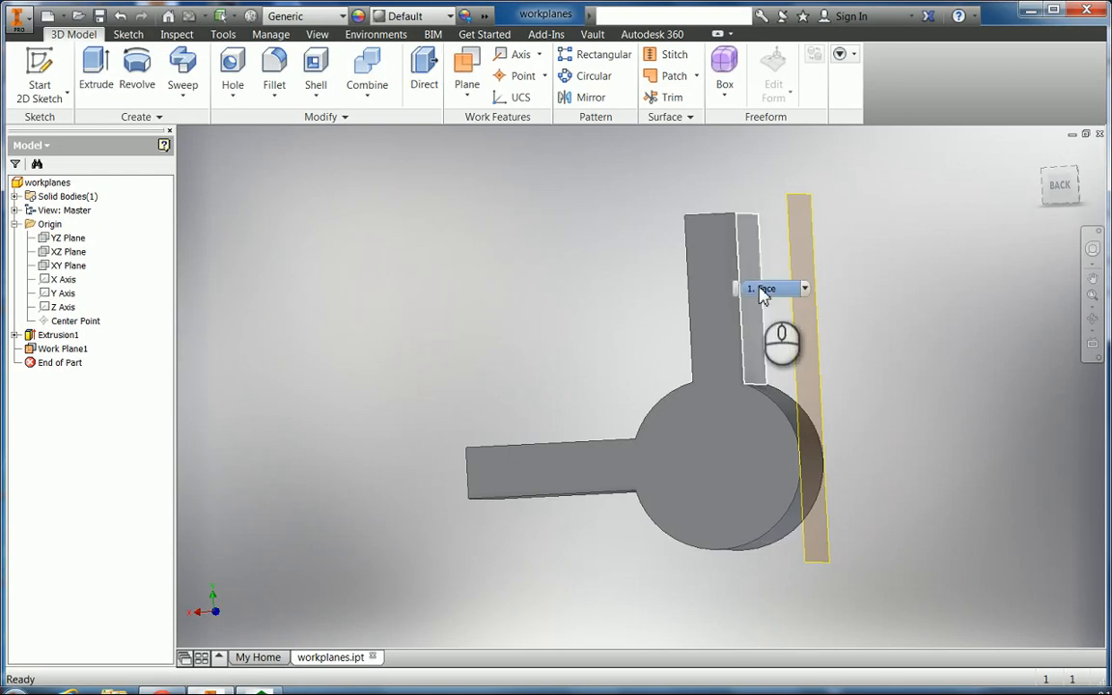
pyautogui.click(121, 16)
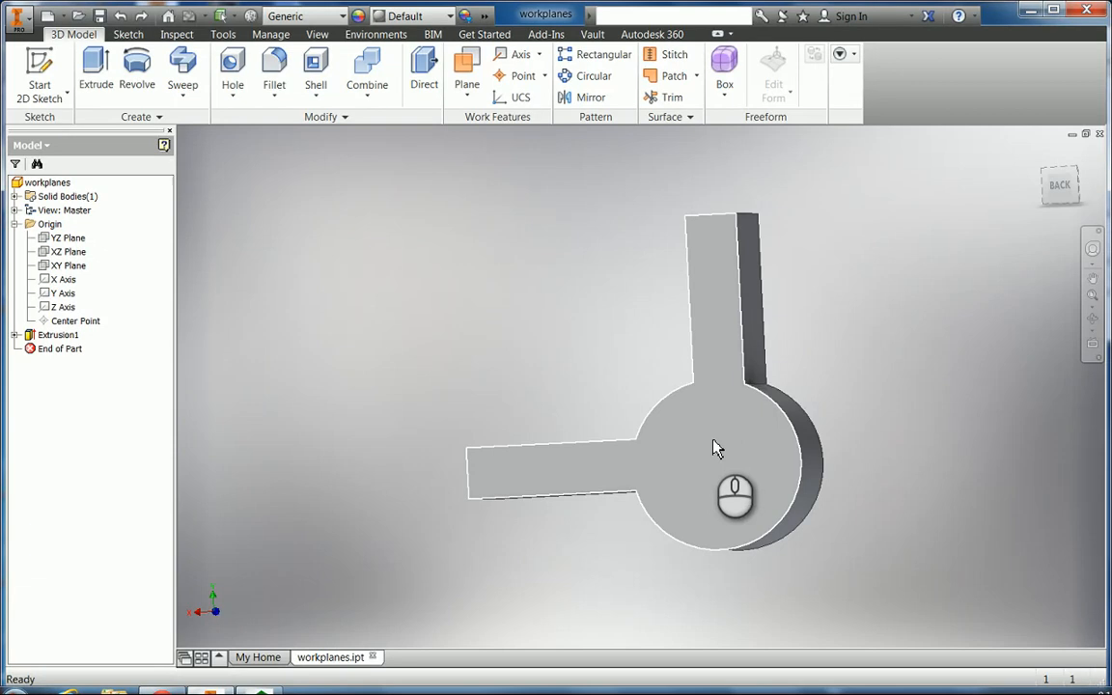
# Create Work Axis2 through the centre of the hub's cylindrical face and orbit to see the hub side-on.
pyautogui.click(519, 56)
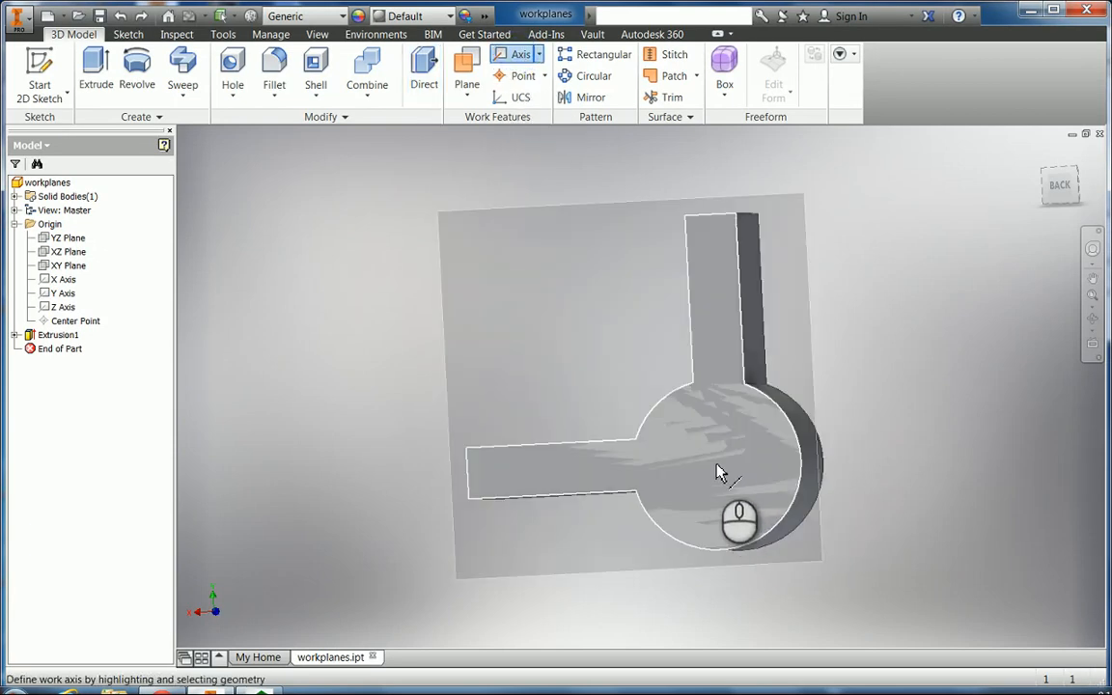
pyautogui.click(816, 487)
pyautogui.click(1094, 319)
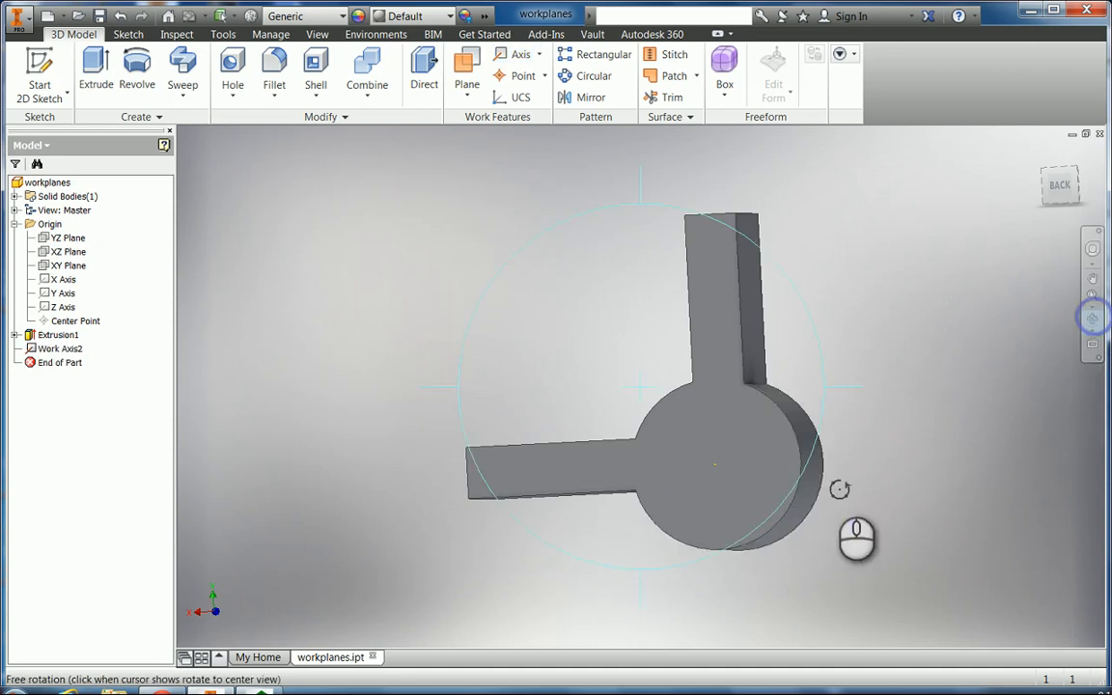
pyautogui.moveTo(820, 521); pyautogui.dragTo(743, 532)
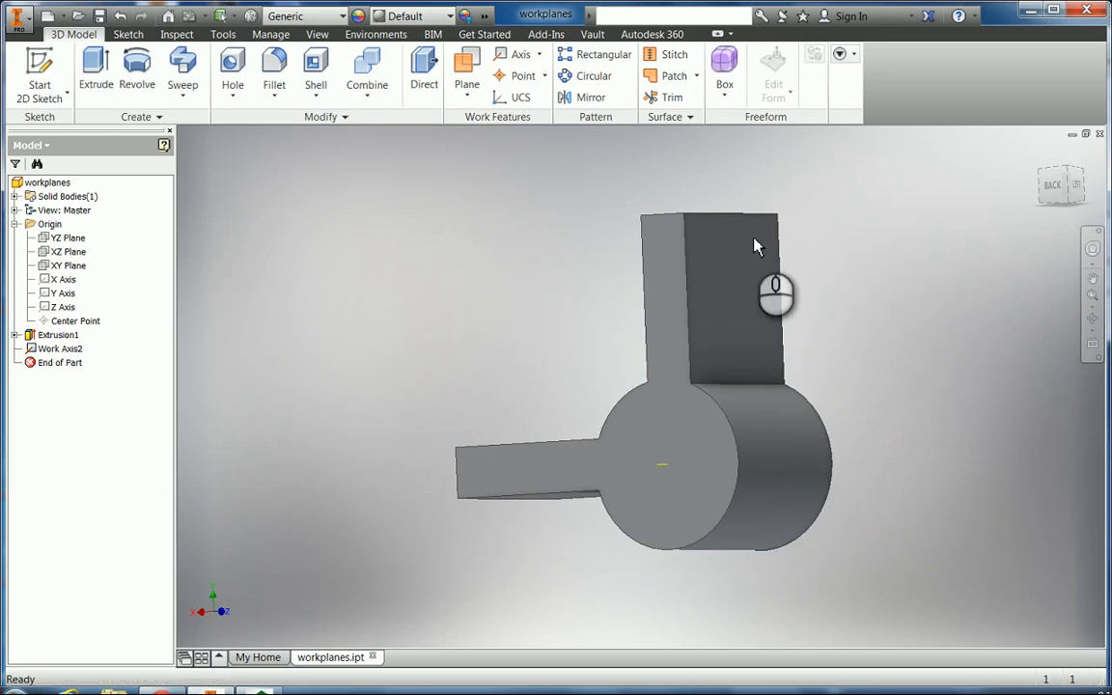
pyautogui.click(465, 64)
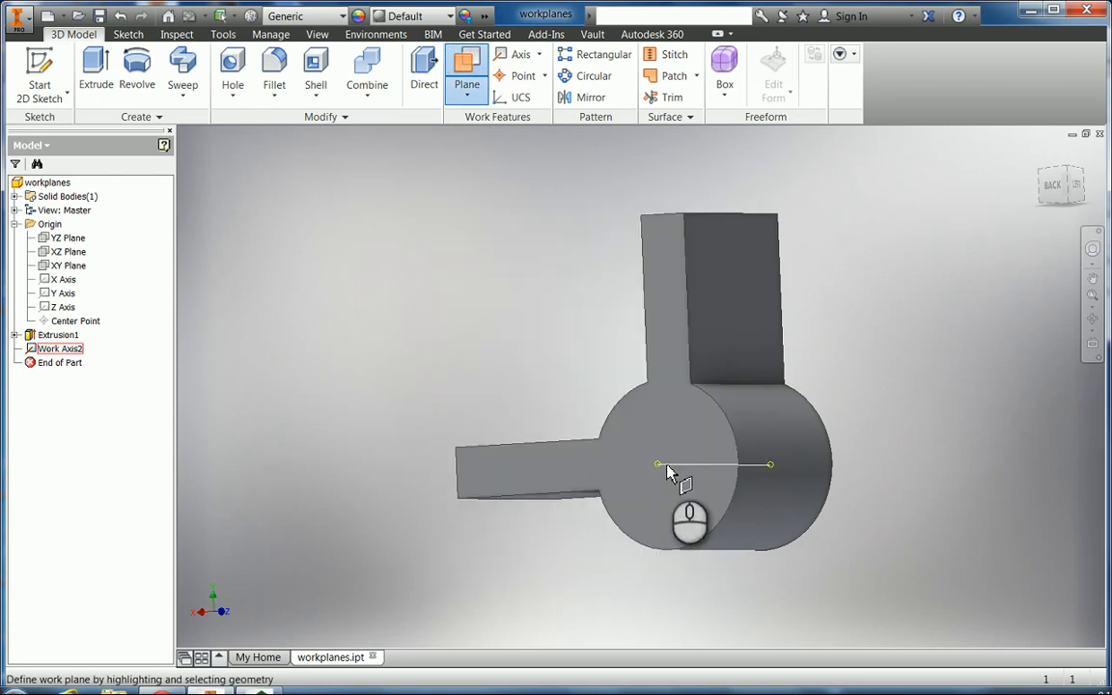
# Preview an angled work plane hinged on Work Axis2 against the upright block face at -45 deg.
pyautogui.click(666, 471)
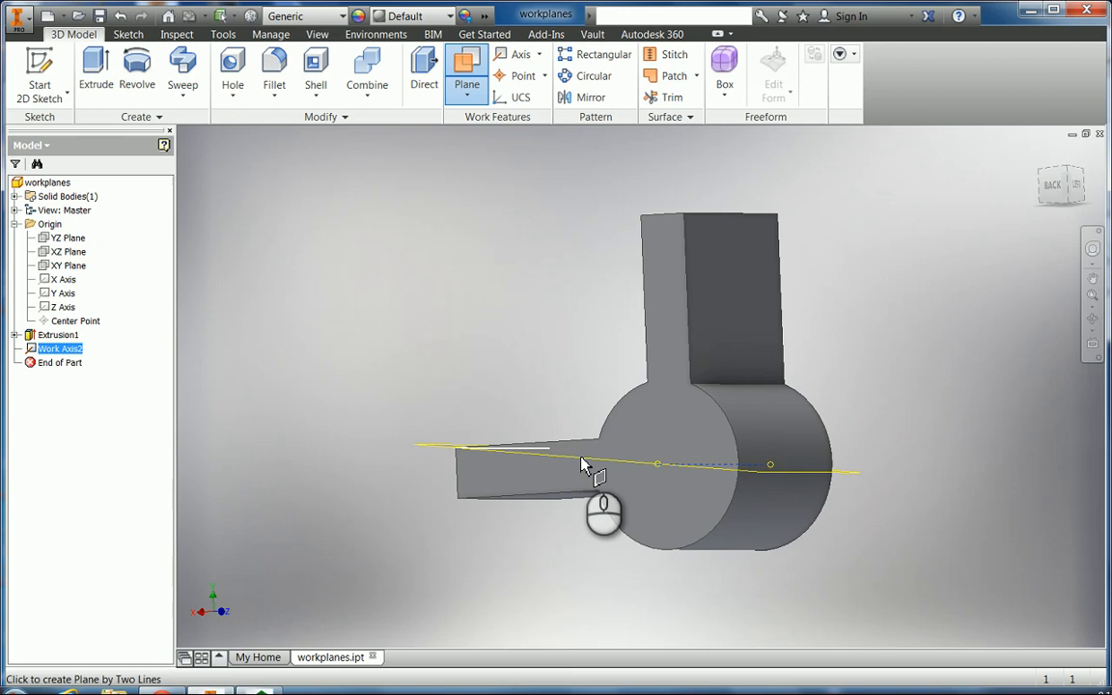
pyautogui.click(734, 325)
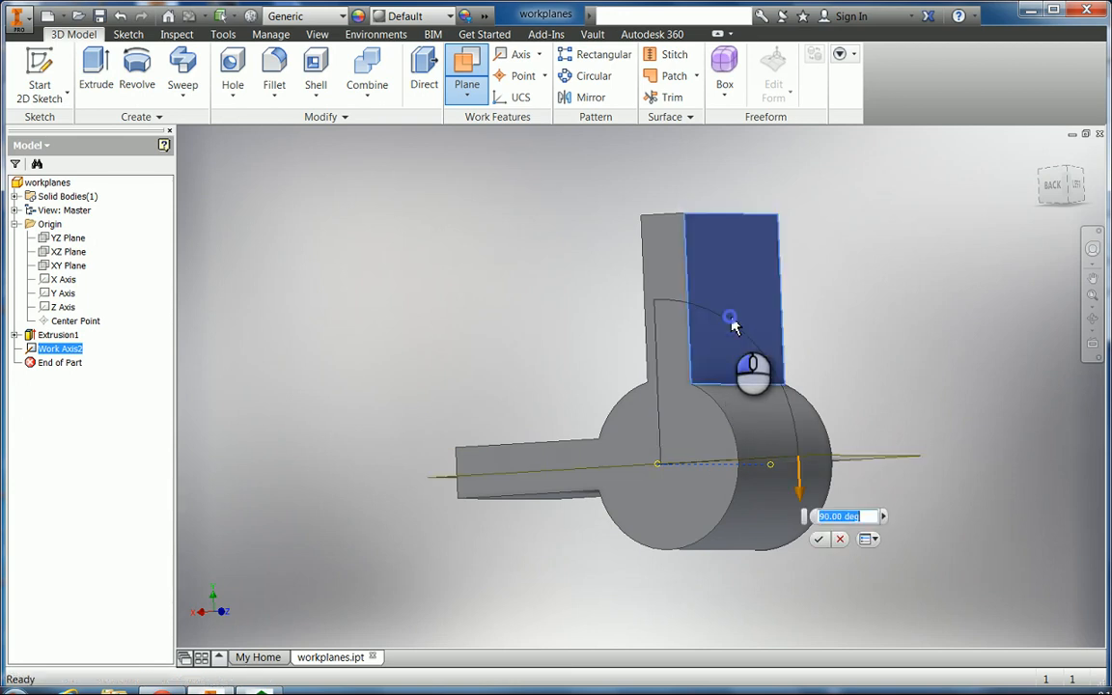
pyautogui.click(1093, 321)
pyautogui.moveTo(763, 549); pyautogui.dragTo(817, 542)
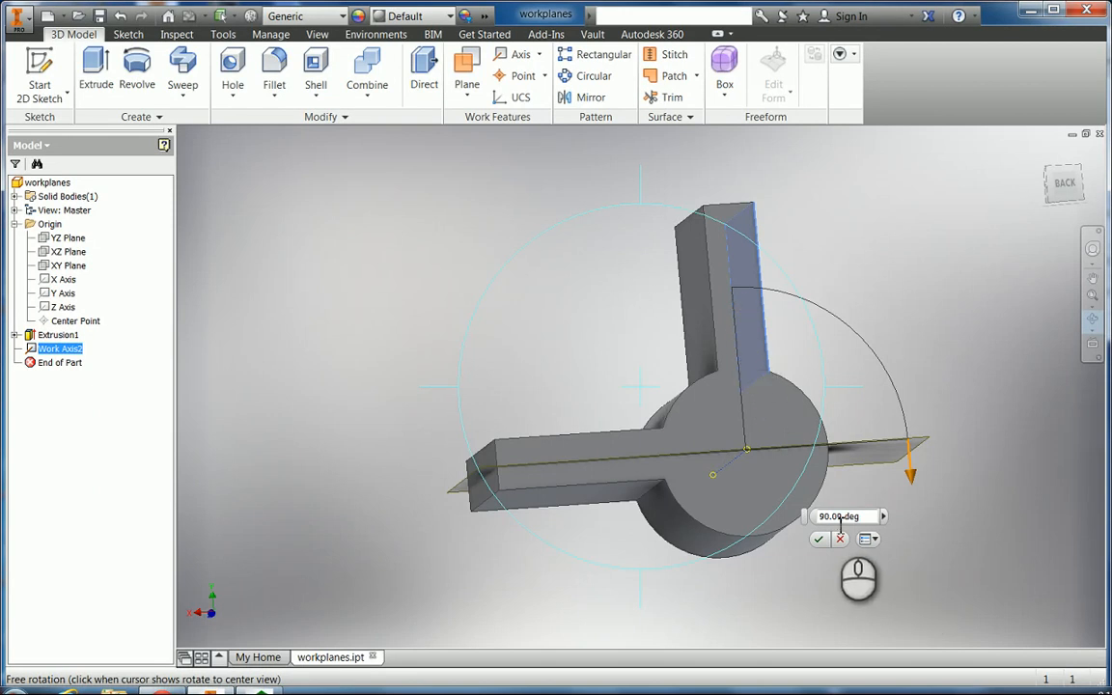
pyautogui.press('Escape')
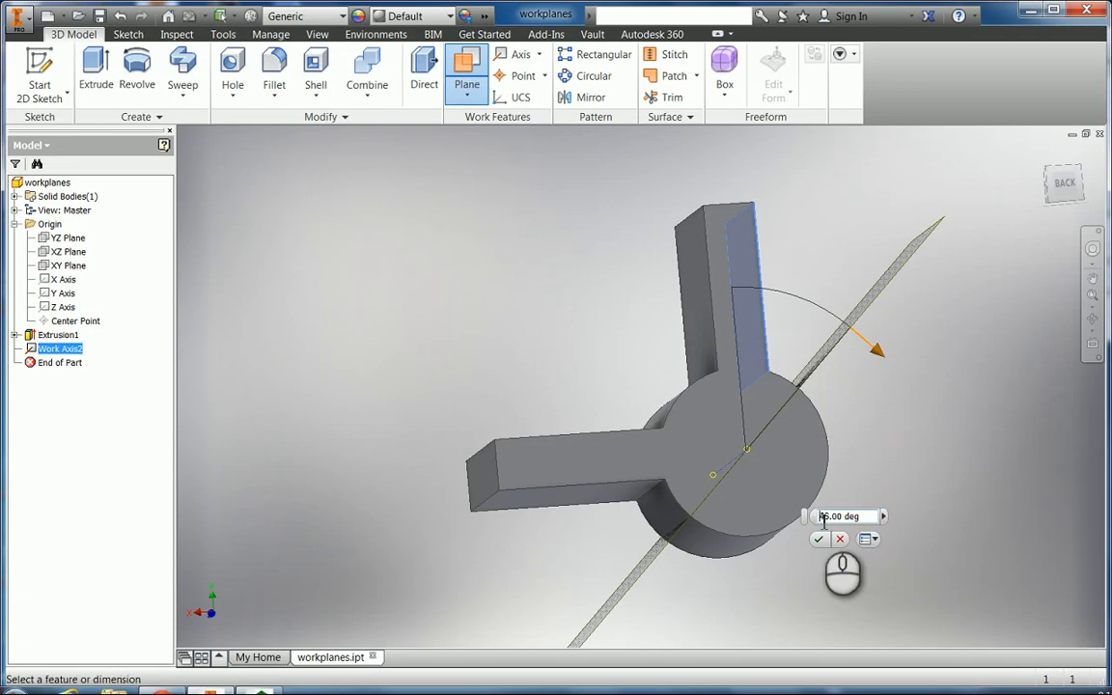
pyautogui.write('-')
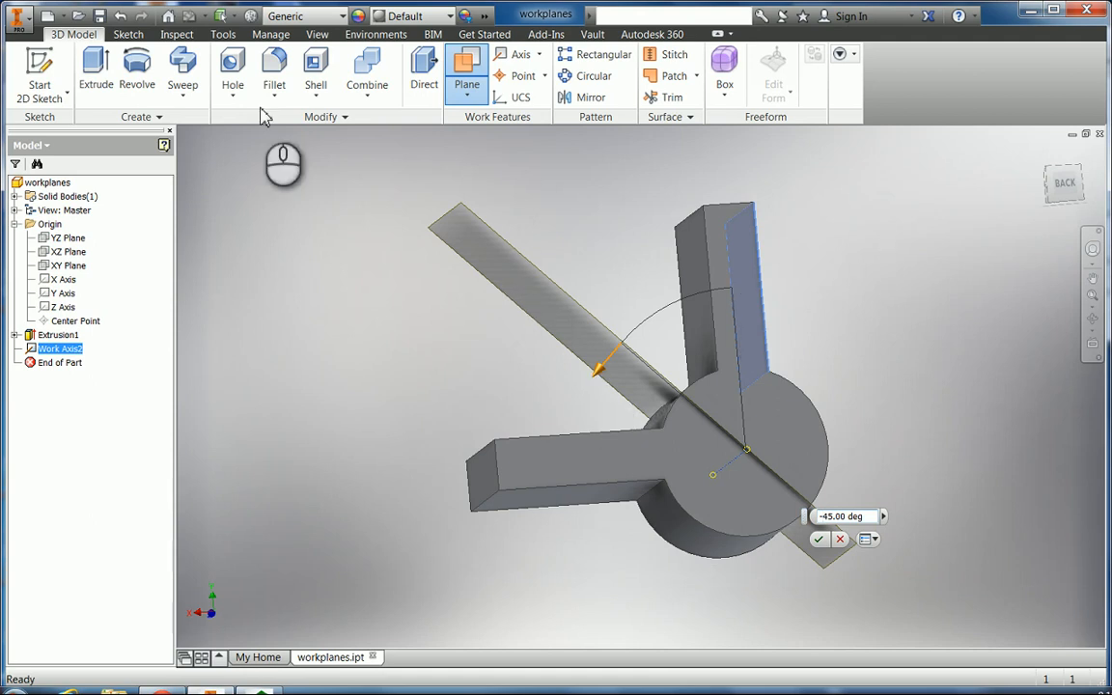
# Undo the angled plane and Work Axis2, leaving Extrusion1 shown from the front-right.
pyautogui.click(121, 16)
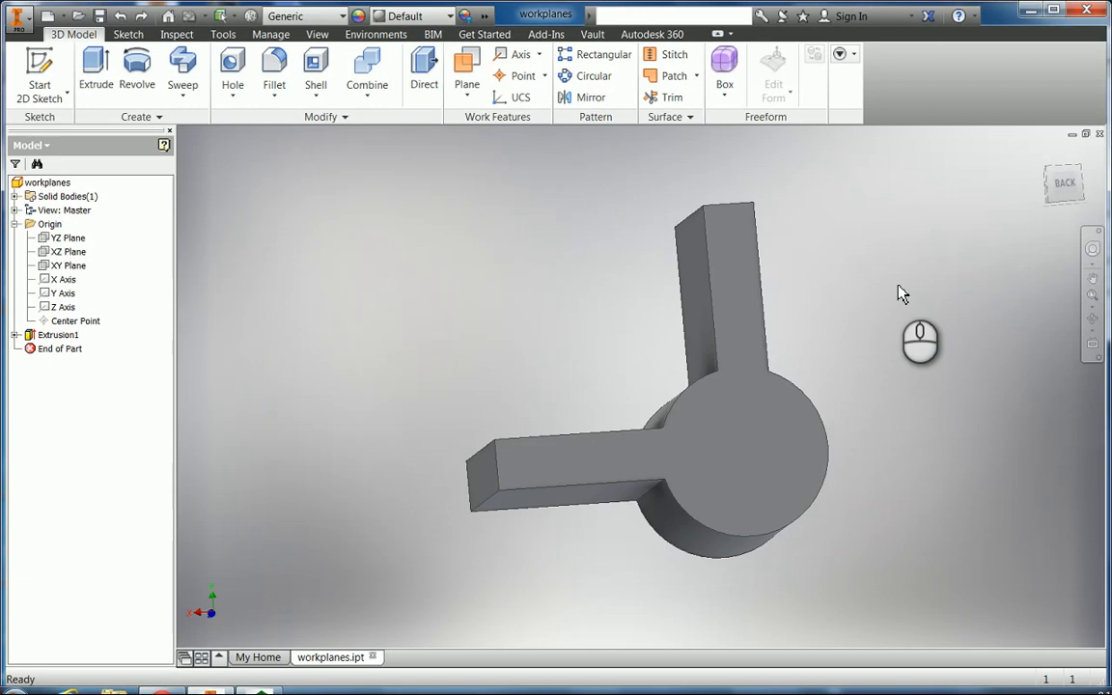
pyautogui.click(1095, 321)
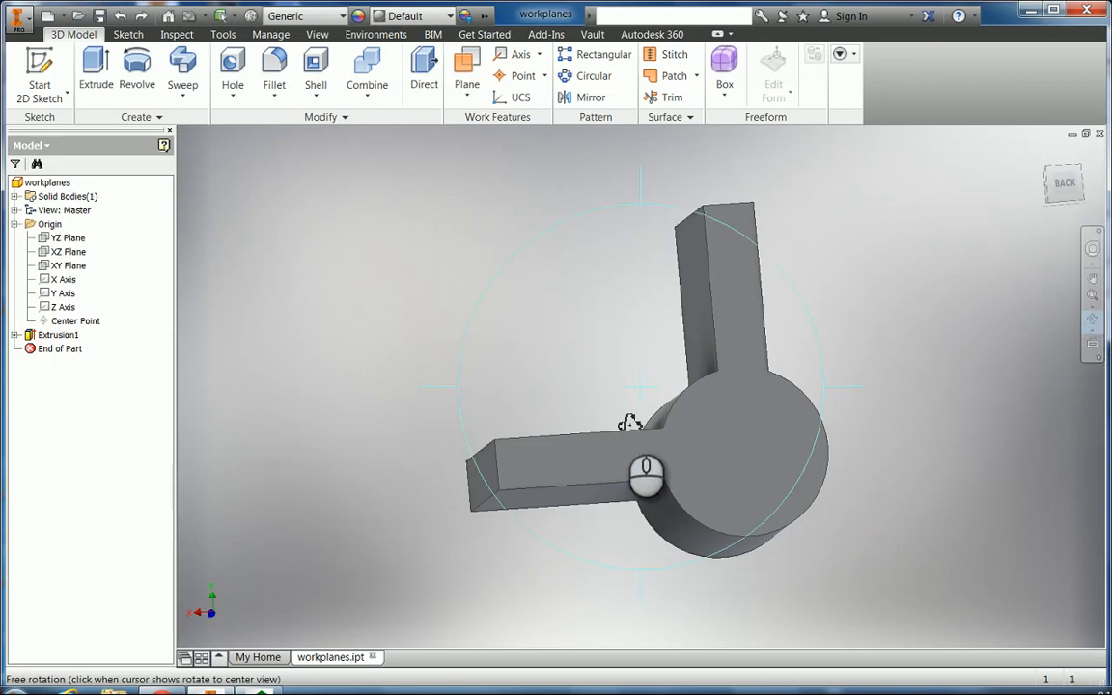
pyautogui.moveTo(630, 422); pyautogui.dragTo(745, 497)
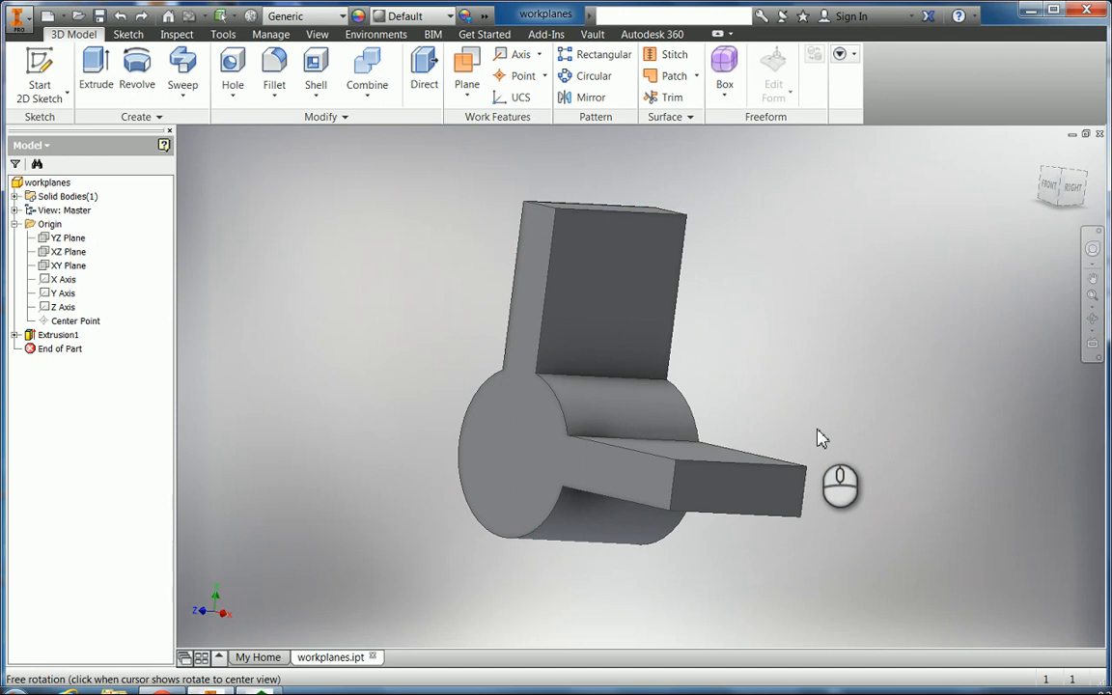
# Create Work Plane1 through the upright arm's top edge and horizontal arm's outer edge, then drag a 1.625 in offset plane.
pyautogui.click(466, 73)
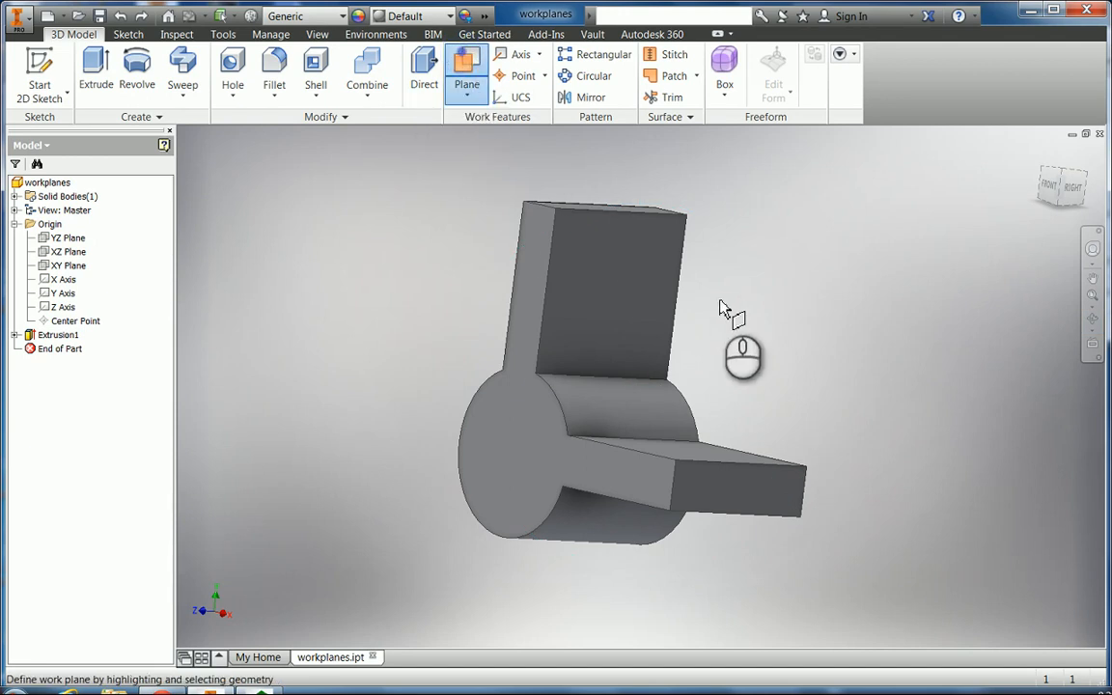
pyautogui.click(614, 211)
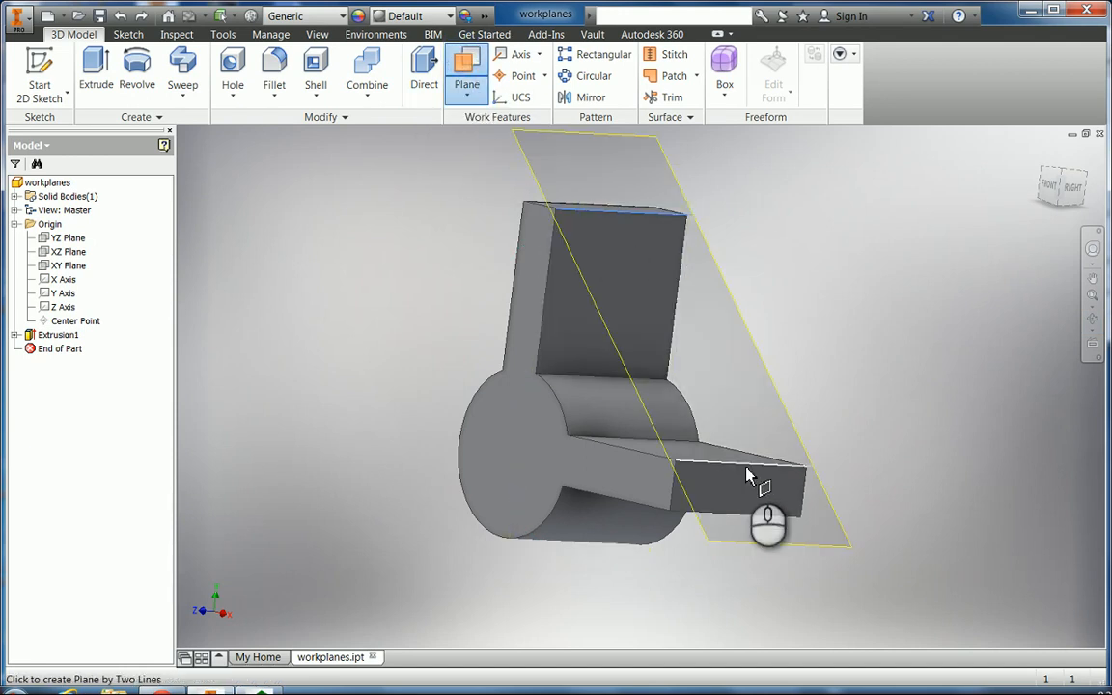
pyautogui.click(720, 467)
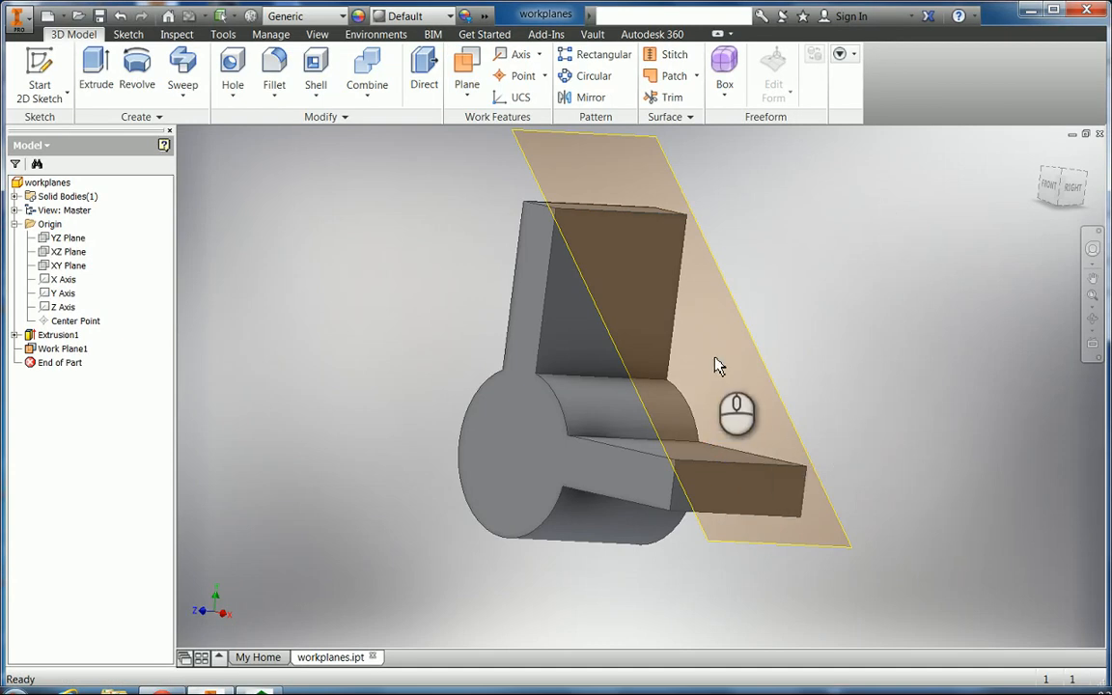
pyautogui.click(478, 87)
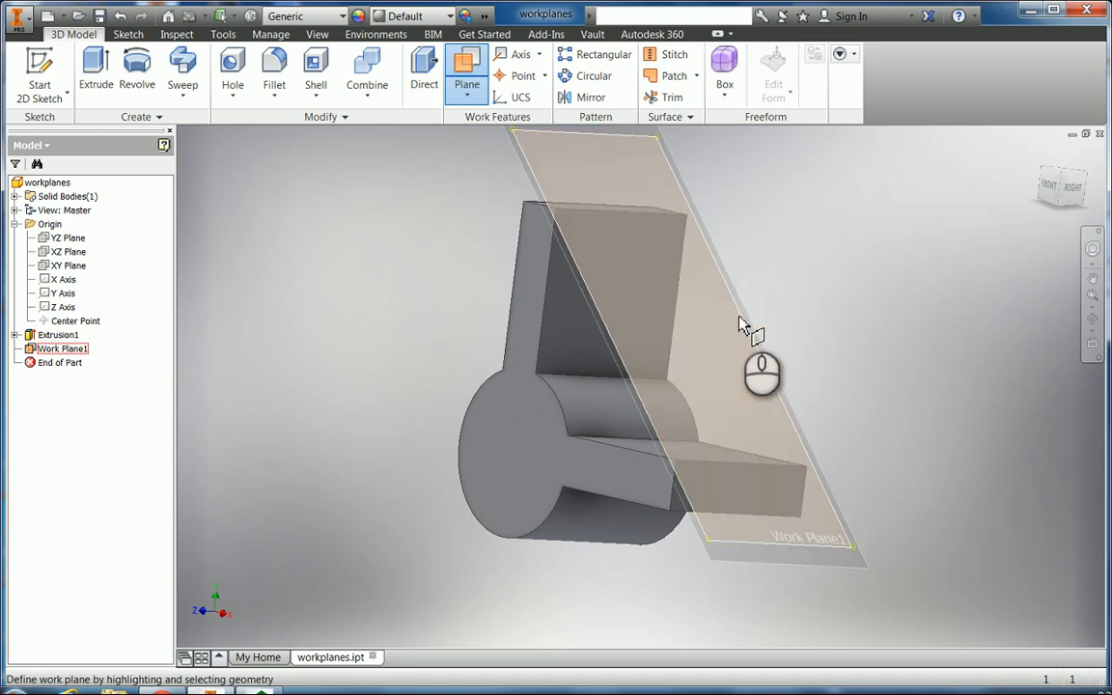
pyautogui.moveTo(743, 328); pyautogui.dragTo(1029, 290)
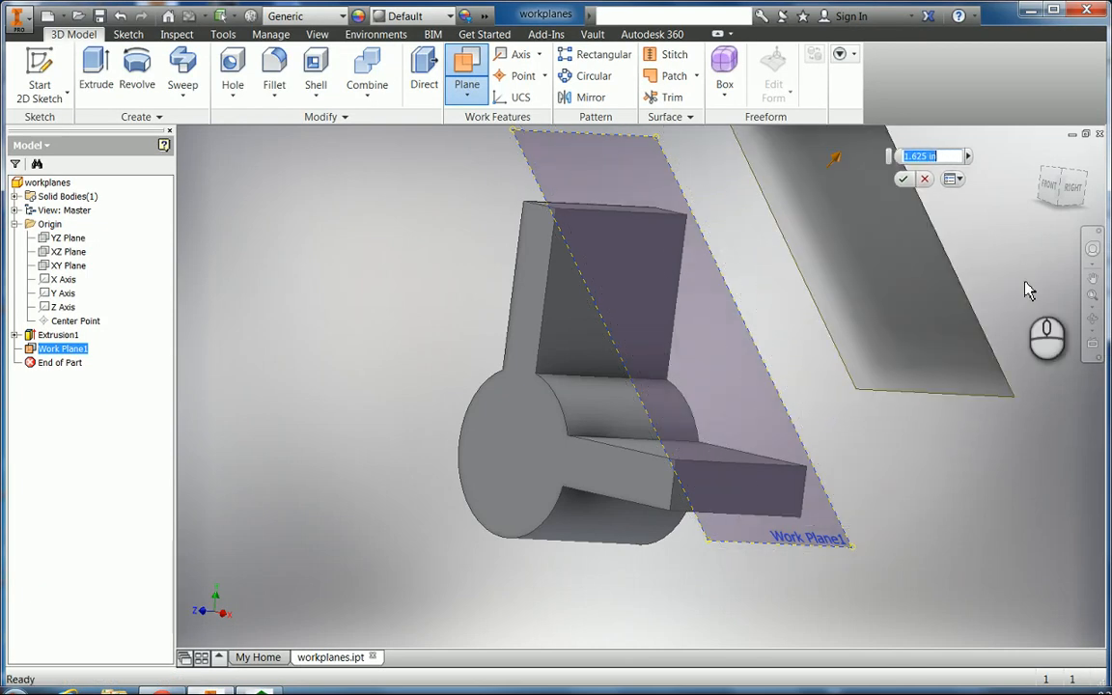
# Confirm Work Plane2 at 1.625 in beyond Work Plane1 and rotate the part to a front view.
pyautogui.click(903, 179)
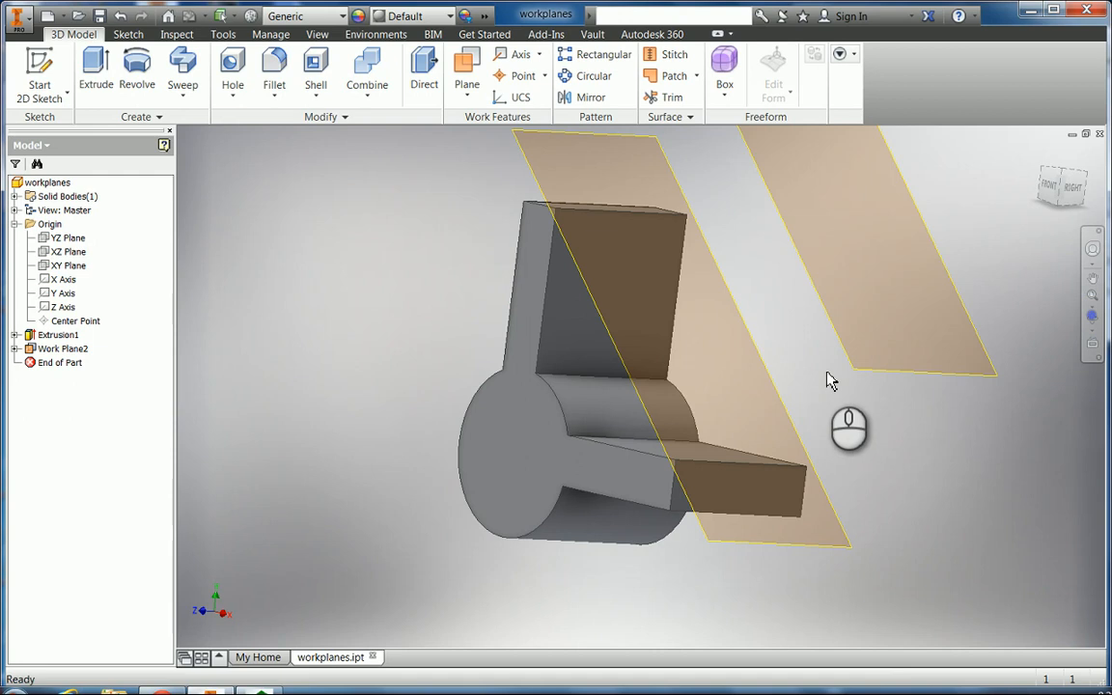
pyautogui.click(1091, 317)
pyautogui.moveTo(869, 404); pyautogui.dragTo(913, 390)
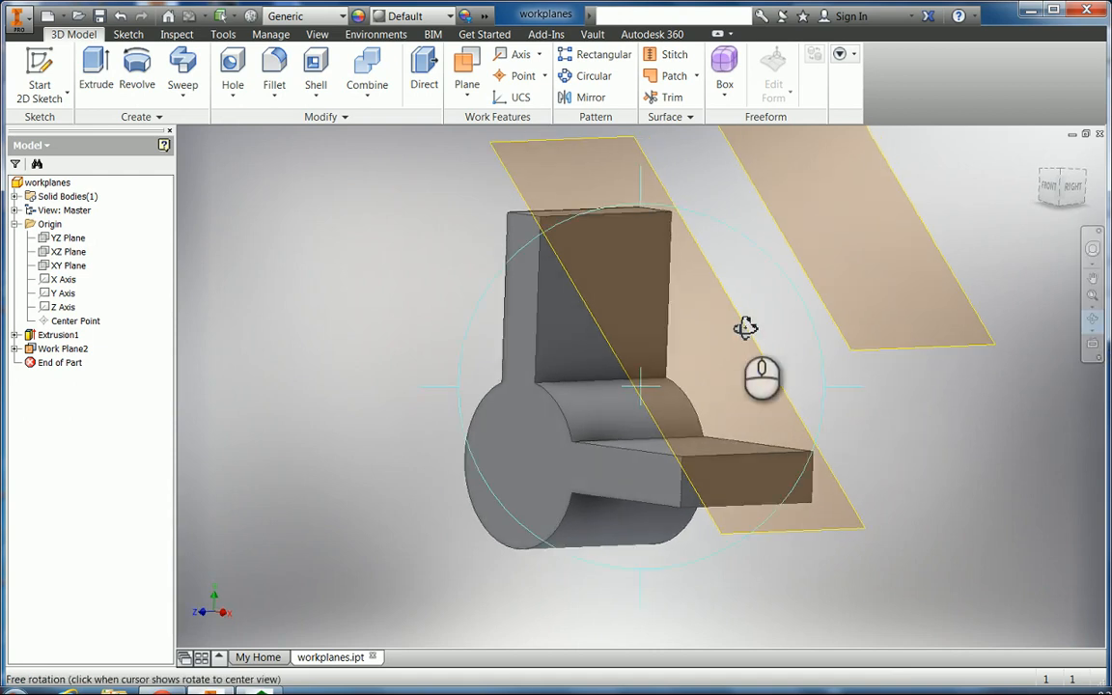
pyautogui.moveTo(745, 328); pyautogui.dragTo(817, 329)
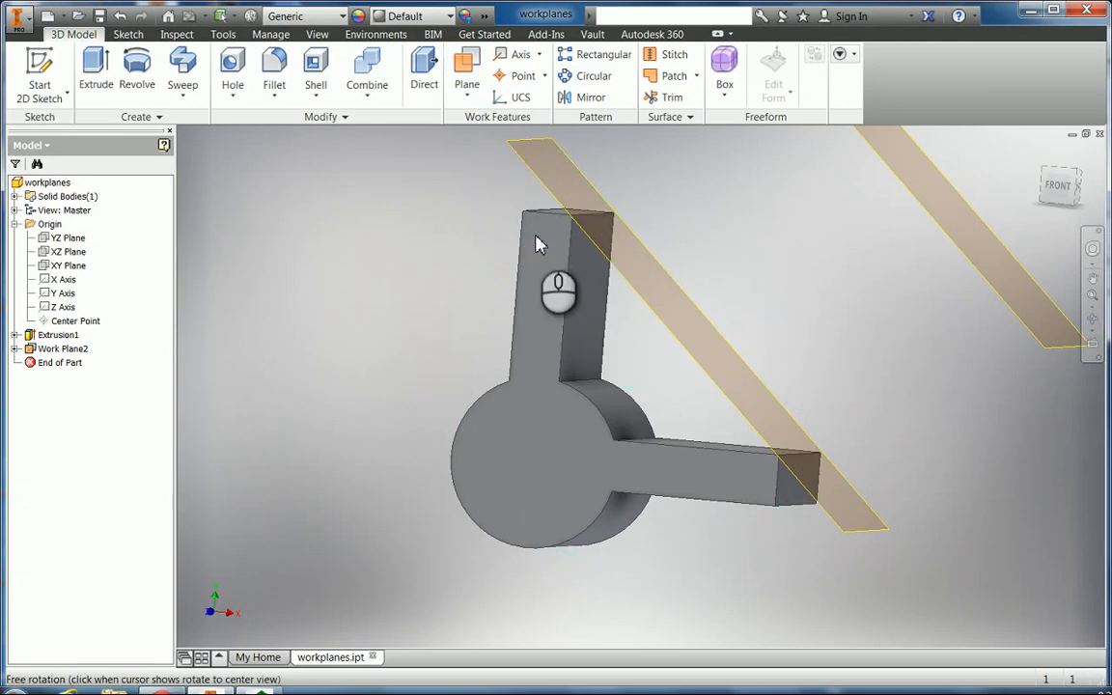
pyautogui.click(463, 66)
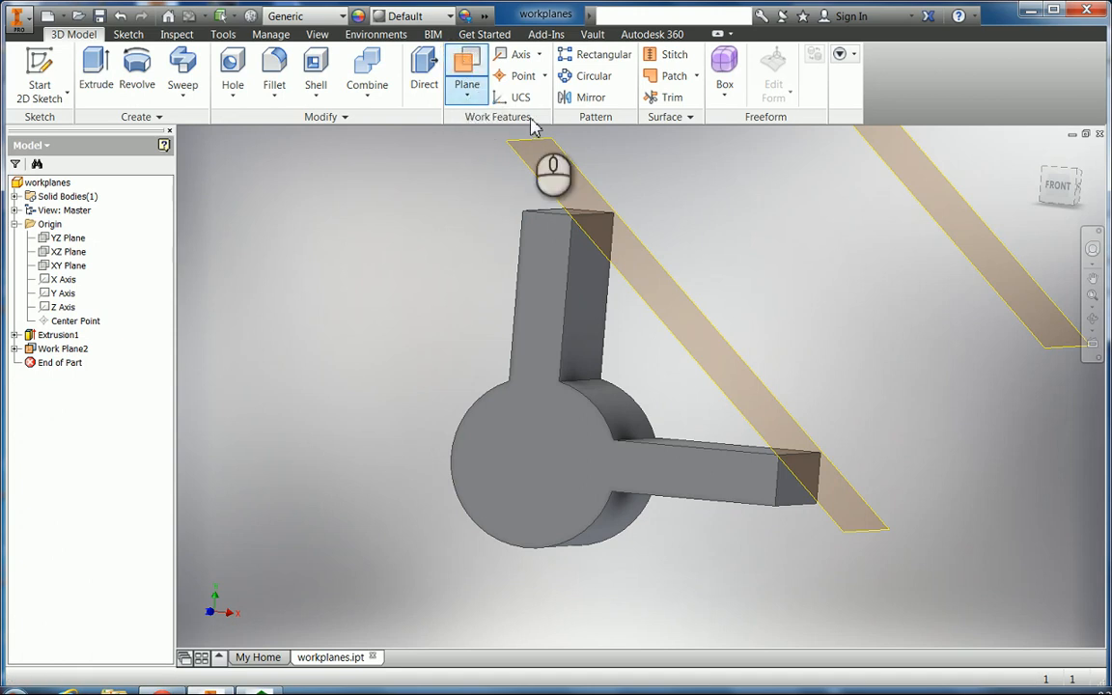
# Create Work Plane3 as a midplane between Work Plane1 and Work Plane2.
pyautogui.click(949, 235)
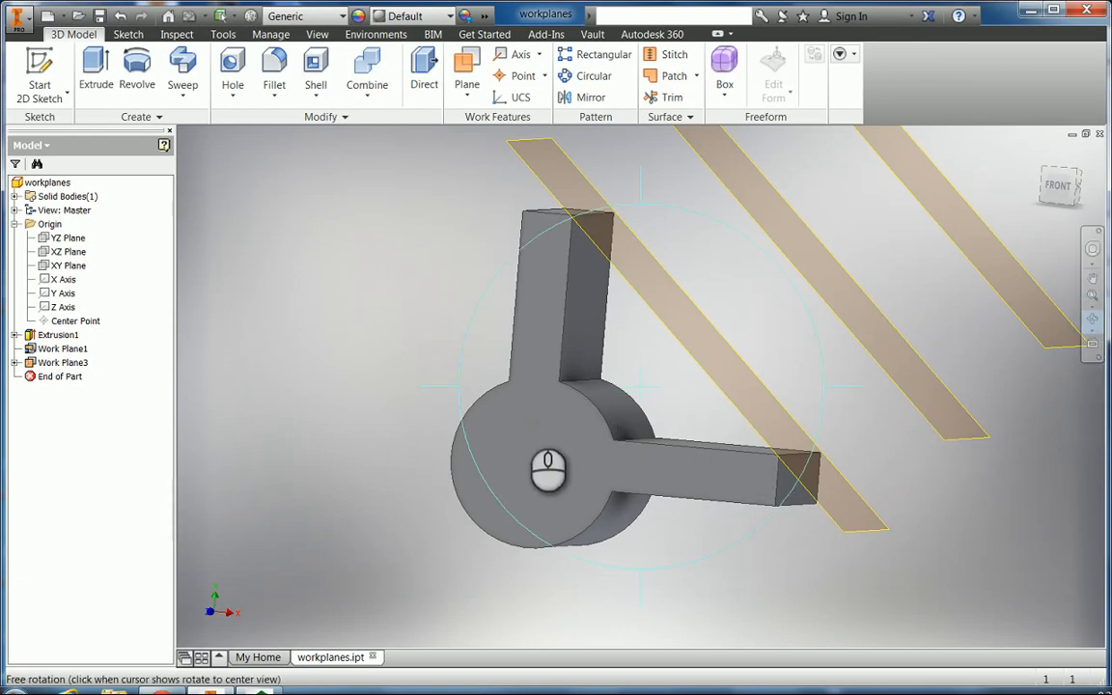
pyautogui.moveTo(559, 413); pyautogui.dragTo(600, 419)
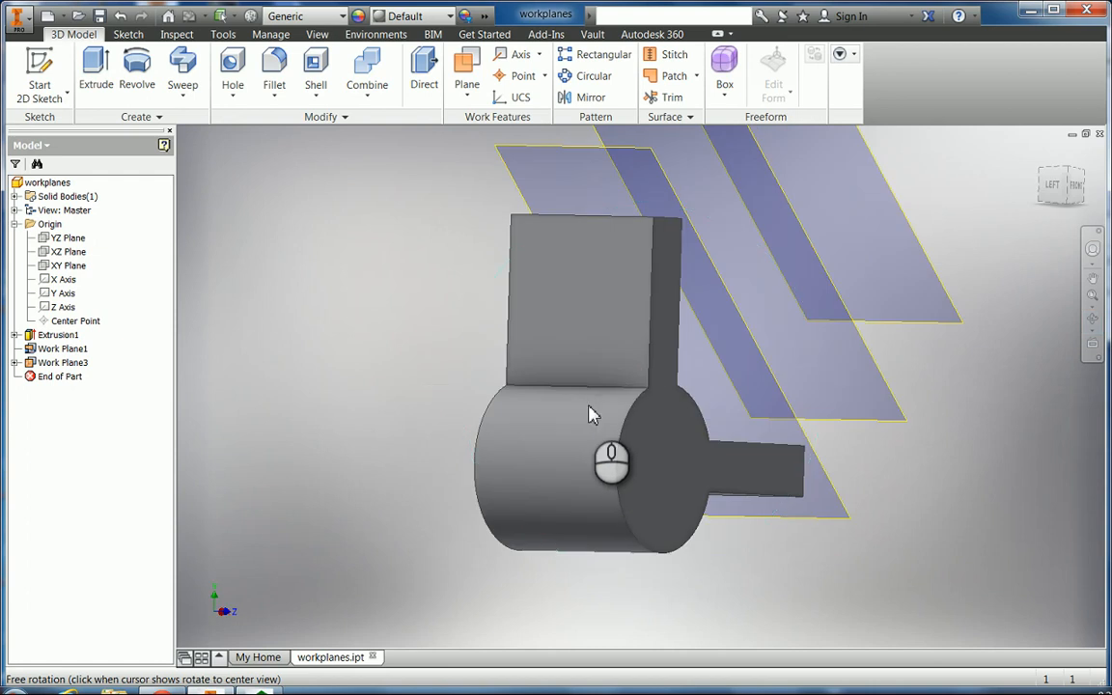
# Create Work Plane4 parallel to the cylinder's end face through its centre point, cutting the hub.
pyautogui.click(467, 82)
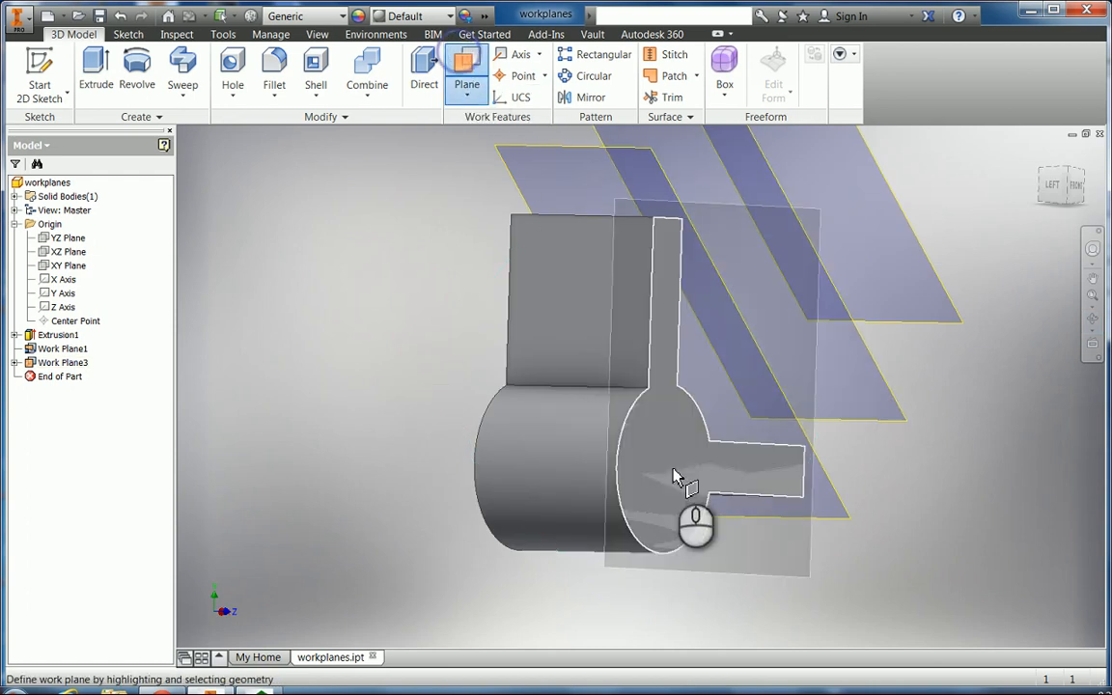
pyautogui.click(647, 506)
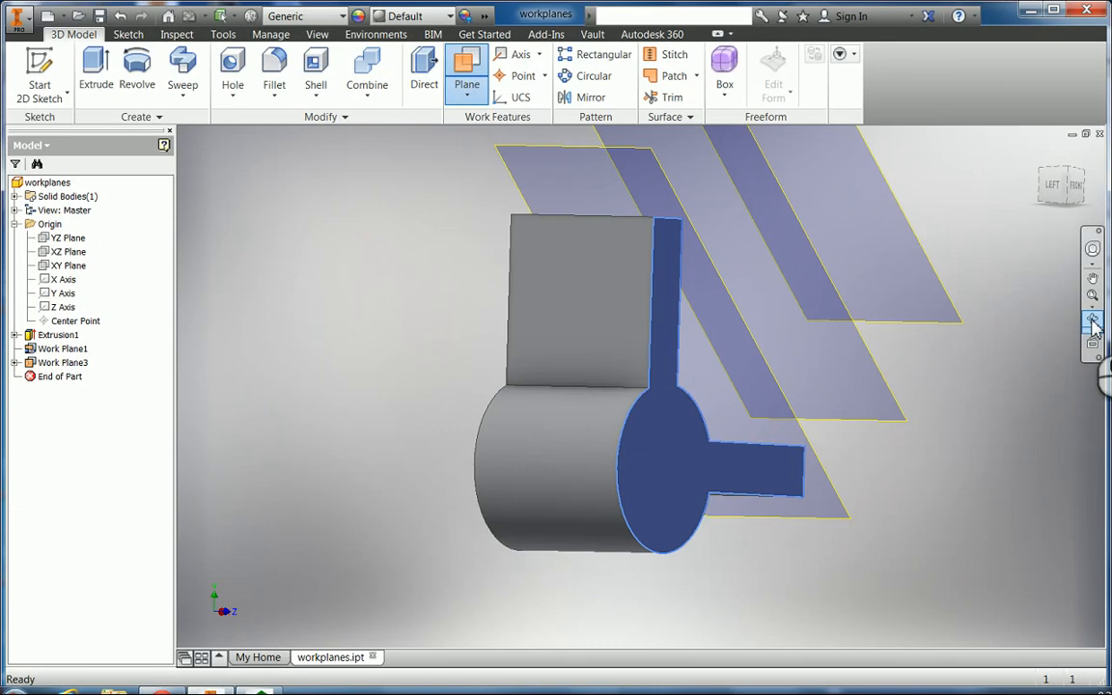
pyautogui.click(1094, 325)
pyautogui.moveTo(599, 442); pyautogui.dragTo(726, 444)
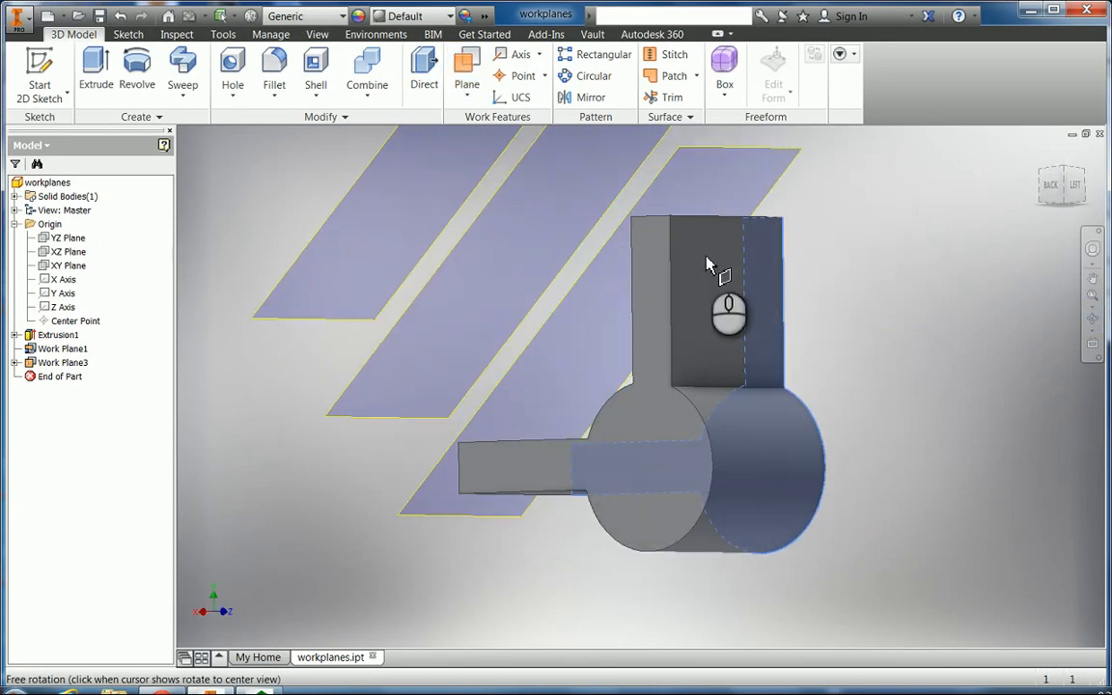
pyautogui.press('Escape')
pyautogui.click(650, 425)
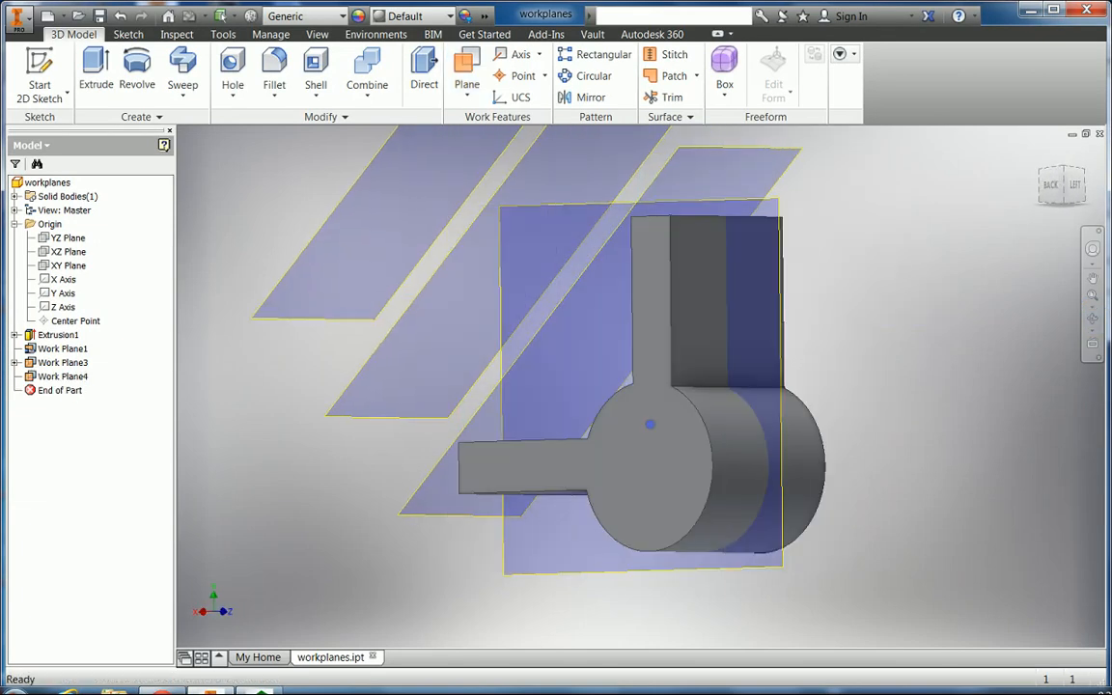
pyautogui.click(1093, 320)
pyautogui.moveTo(805, 408); pyautogui.dragTo(638, 415)
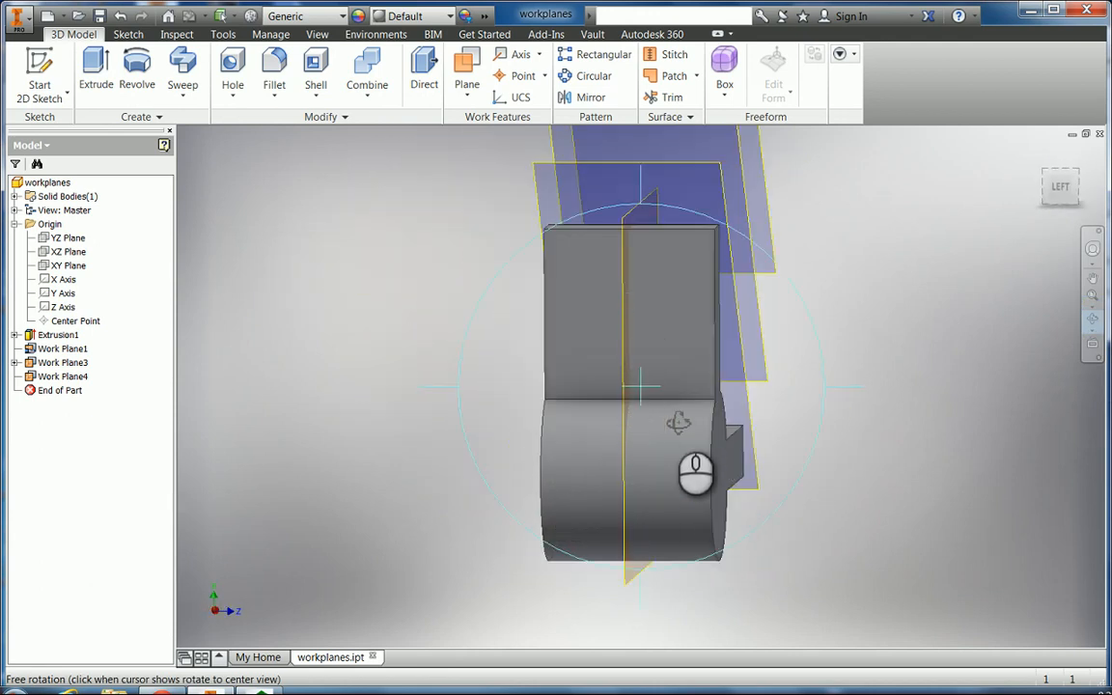
pyautogui.moveTo(675, 429); pyautogui.dragTo(535, 468)
pyautogui.moveTo(554, 515); pyautogui.dragTo(465, 519)
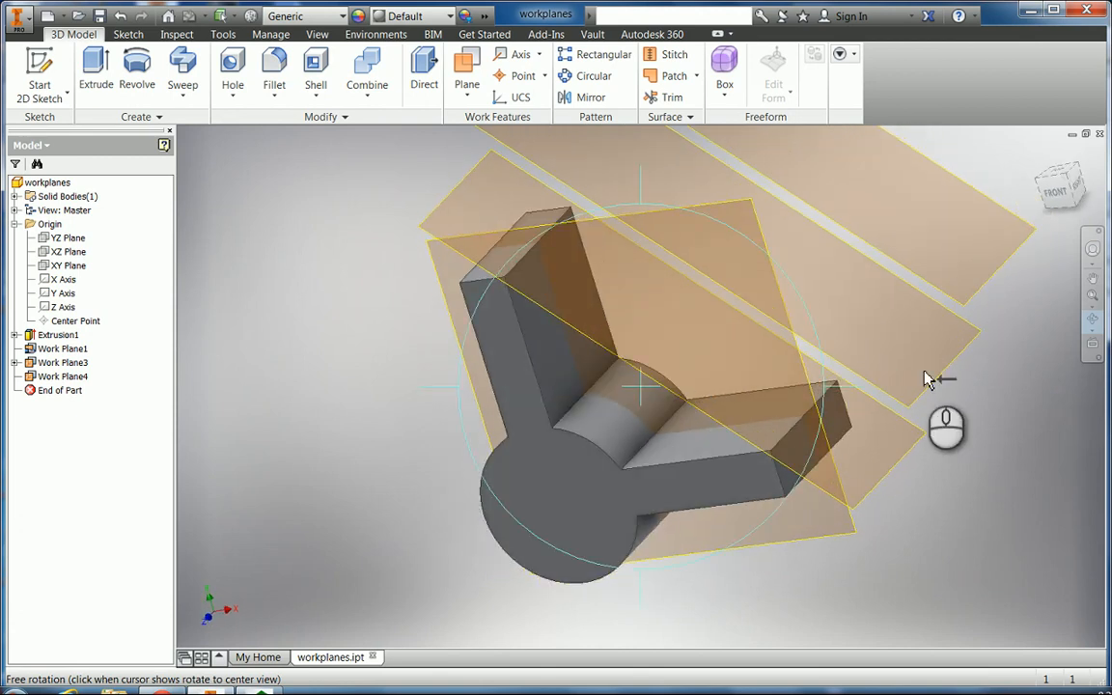
pyautogui.moveTo(808, 384)
pyautogui.mouseDown()
pyautogui.moveTo(811, 410)
pyautogui.moveTo(824, 396)
pyautogui.mouseUp()
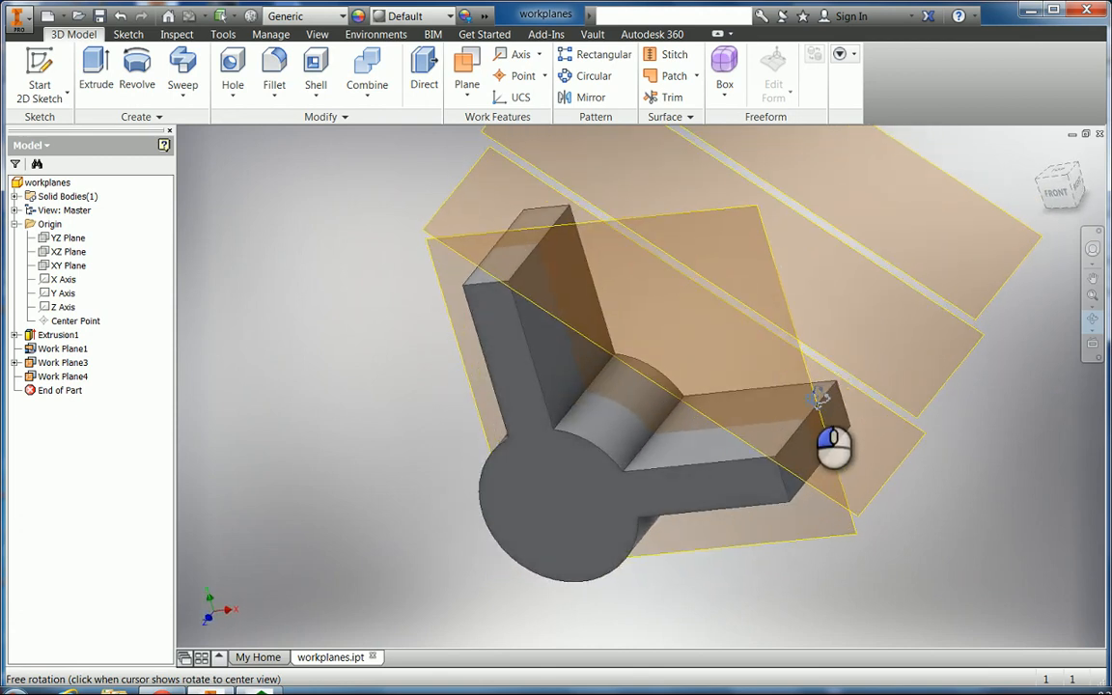
# Sketch a small rectangle on Work Plane3 starting at the edge midpoint and finish Sketch2.
pyautogui.click(45, 64)
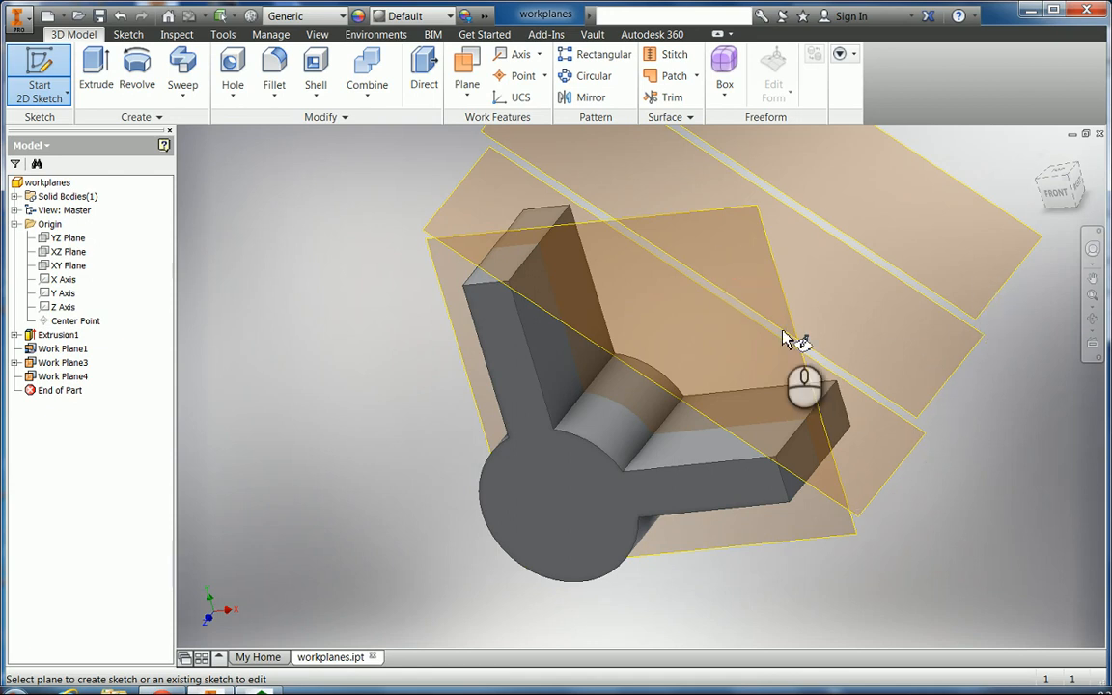
pyautogui.click(922, 425)
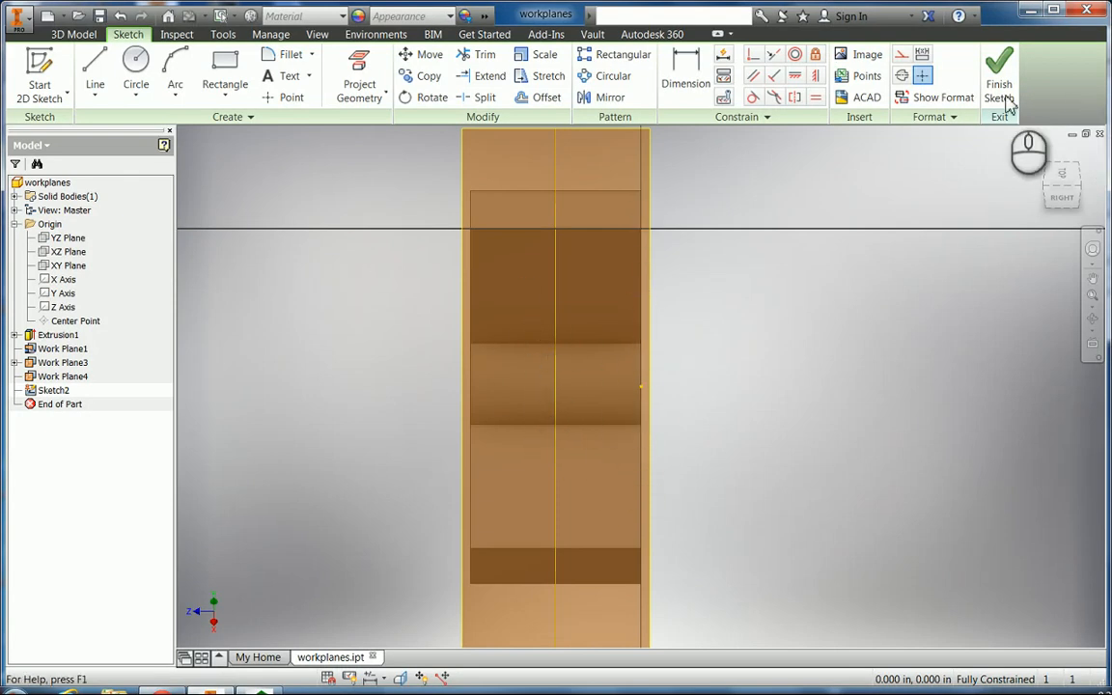
pyautogui.click(229, 67)
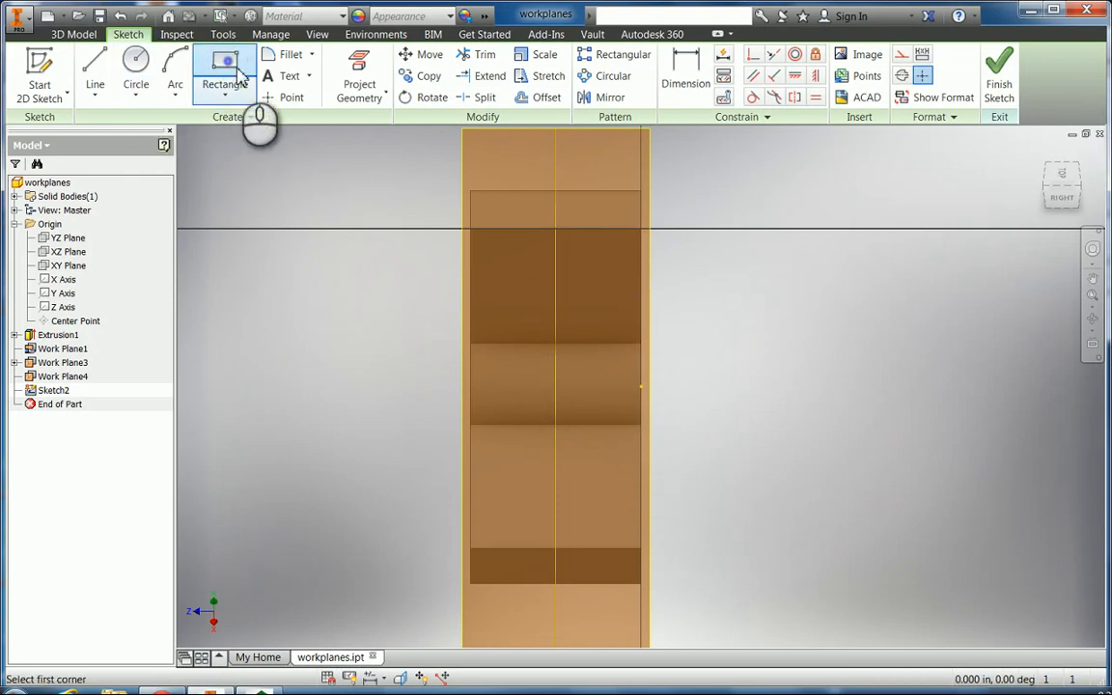
pyautogui.click(557, 425)
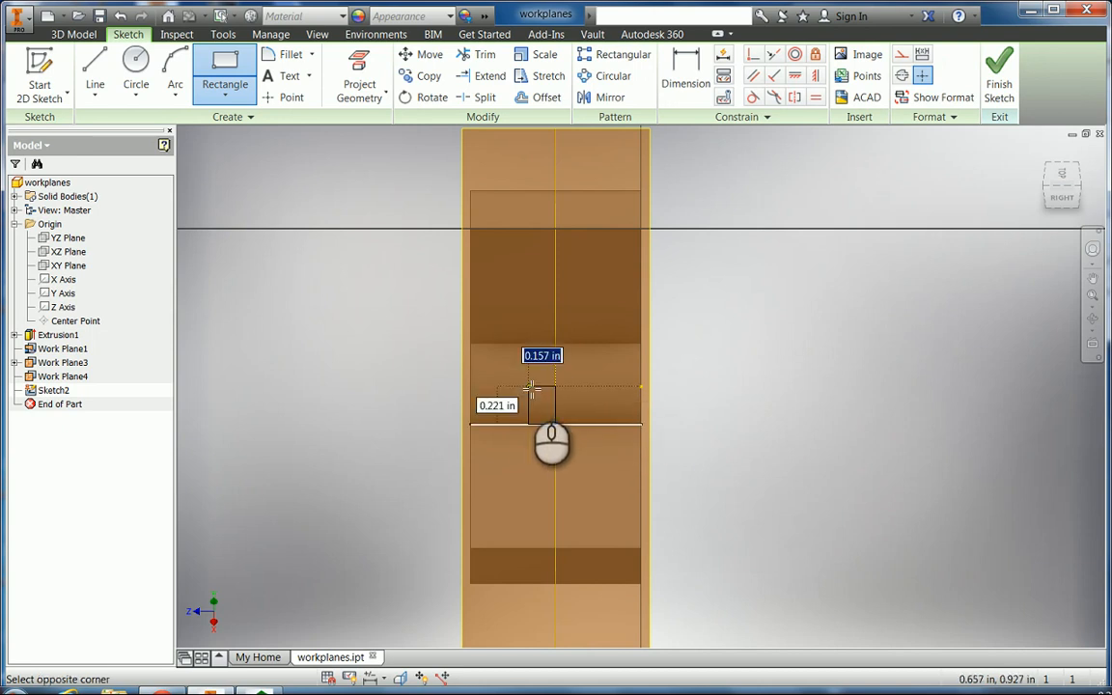
pyautogui.click(503, 343)
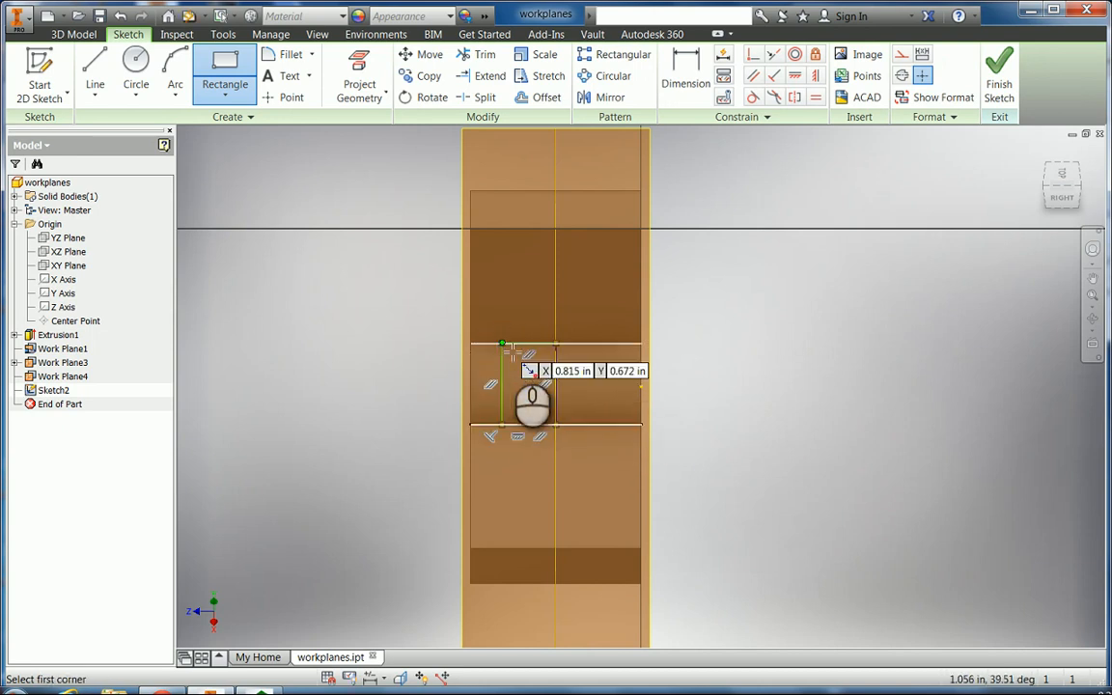
pyautogui.click(556, 425)
pyautogui.click(999, 69)
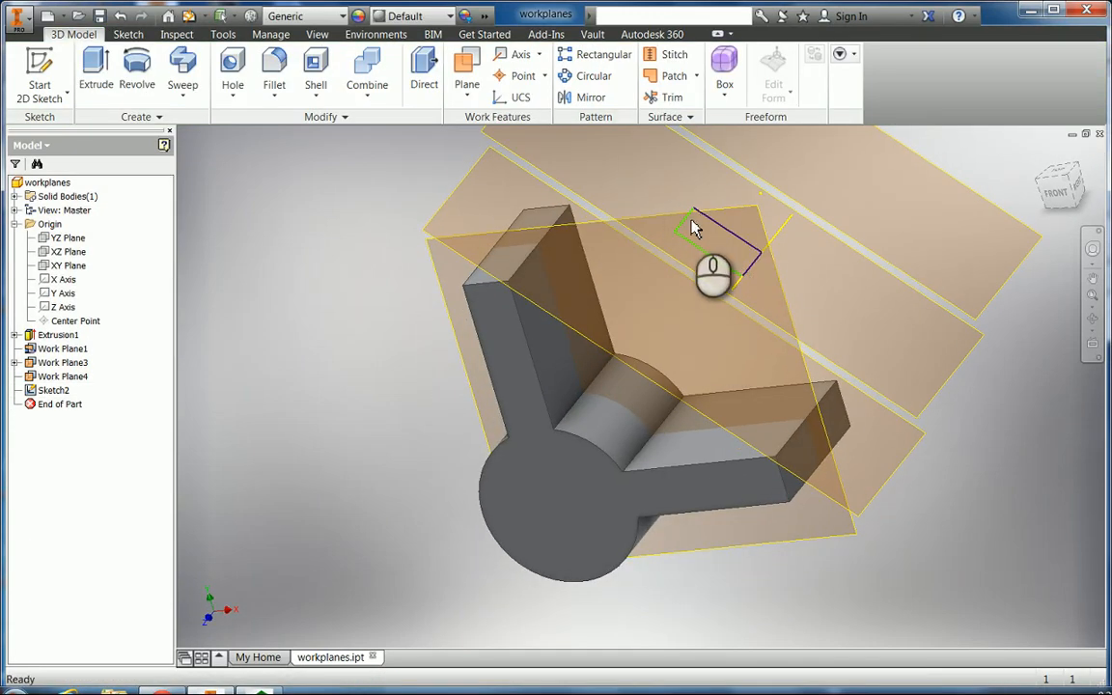
# Extrude the Sketch2 rectangle as a 6-deep cut, direction flipped into the hub.
pyautogui.click(98, 73)
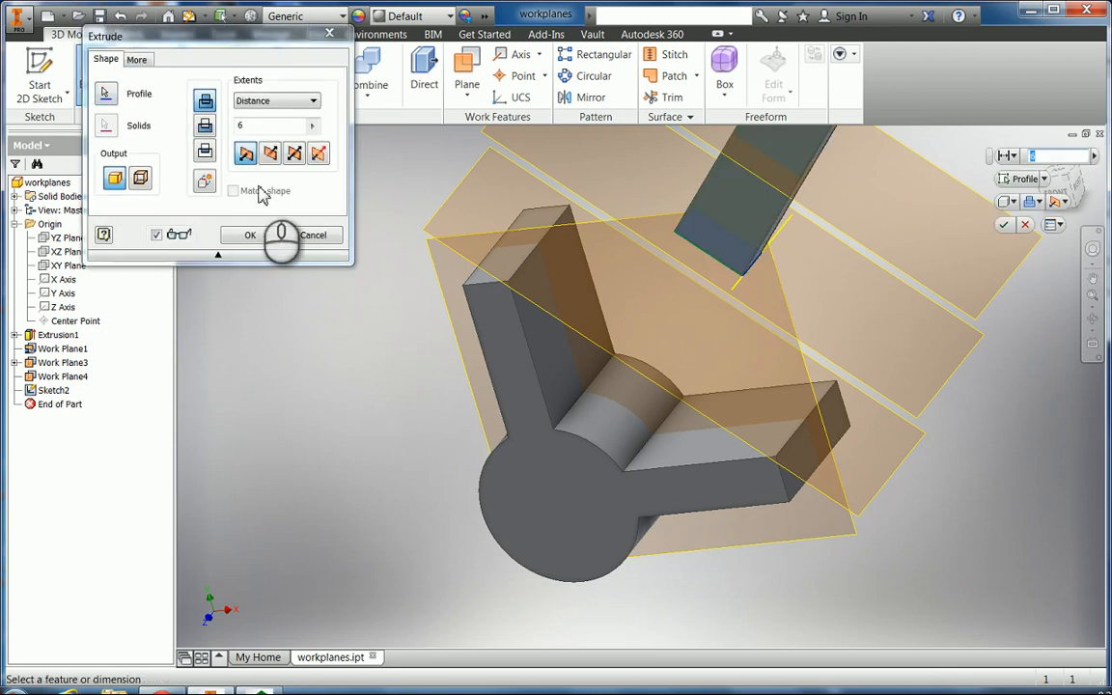
pyautogui.click(272, 158)
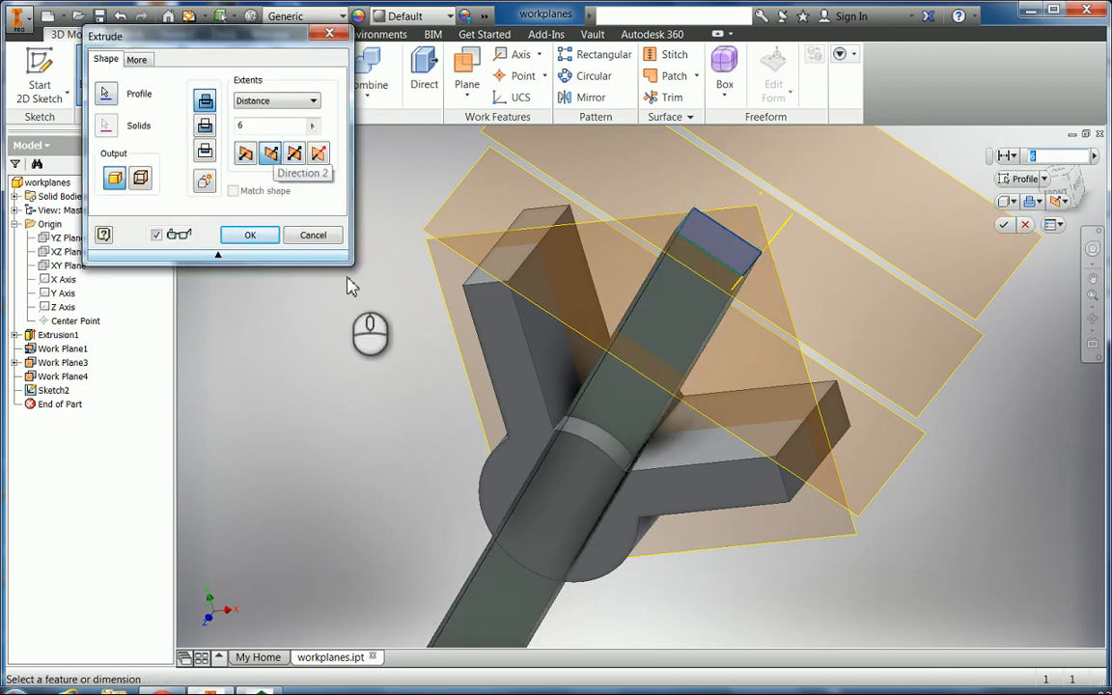
pyautogui.click(206, 129)
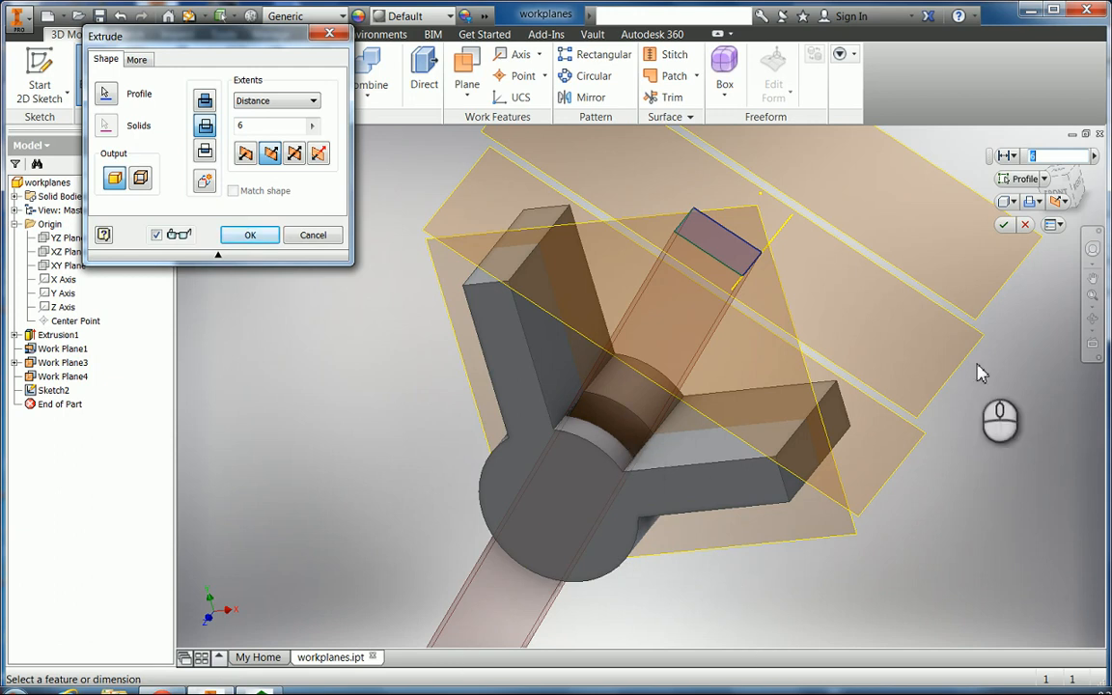
pyautogui.click(249, 236)
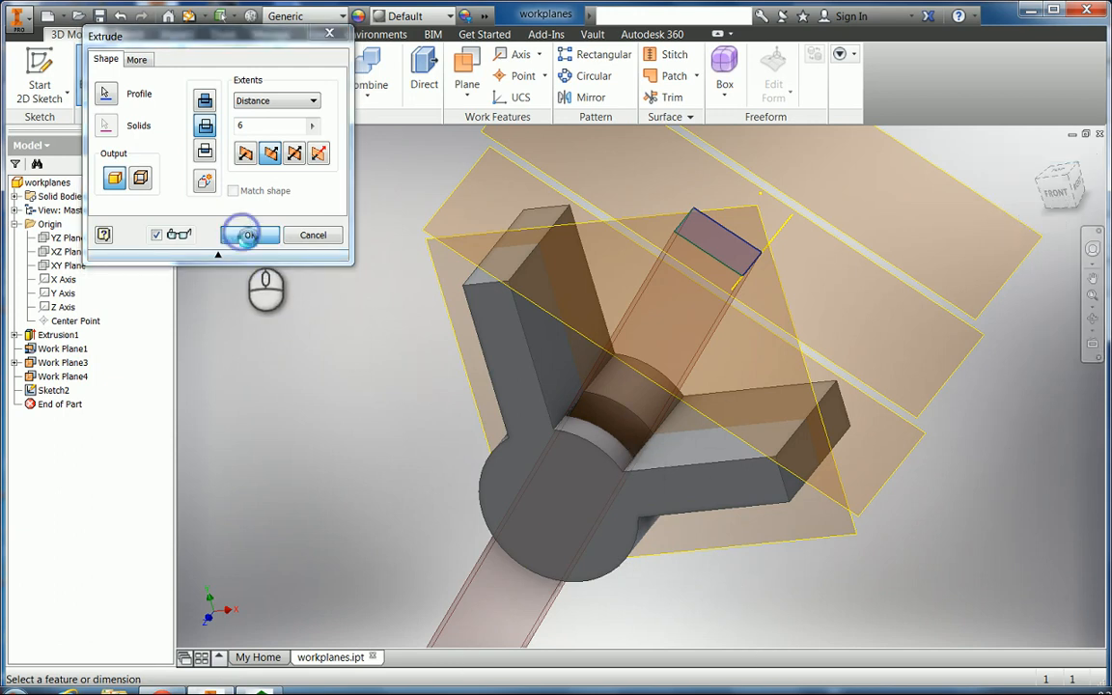
pyautogui.click(1094, 321)
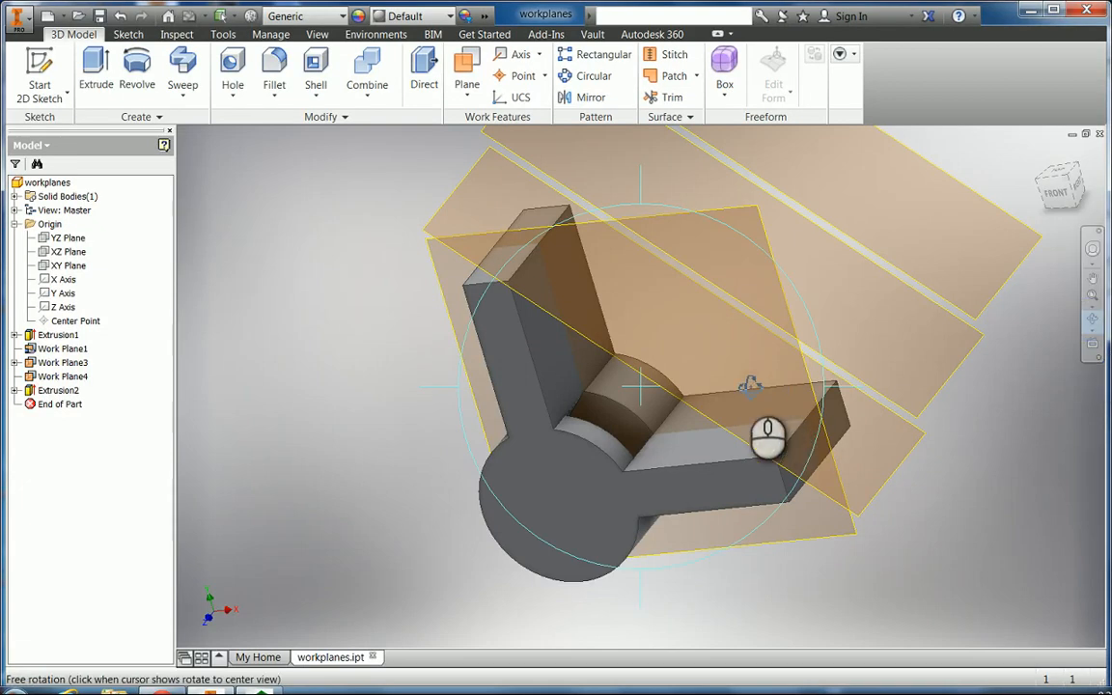
pyautogui.moveTo(750, 387); pyautogui.dragTo(690, 477)
pyautogui.moveTo(604, 514); pyautogui.dragTo(665, 417)
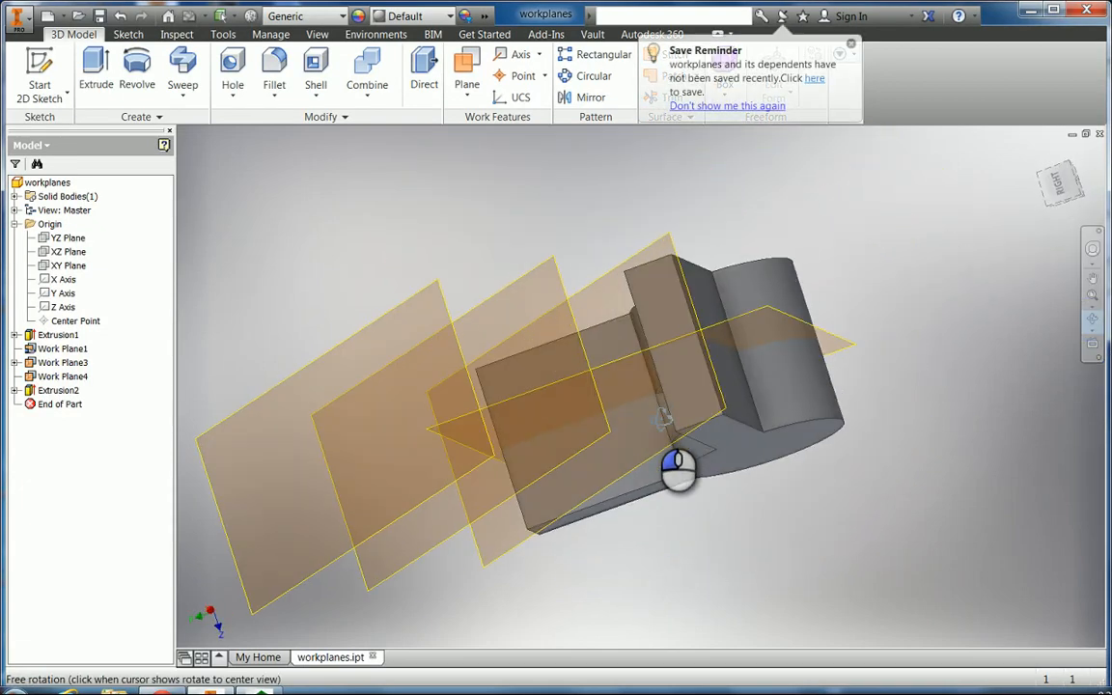
pyautogui.moveTo(678, 468); pyautogui.dragTo(479, 440)
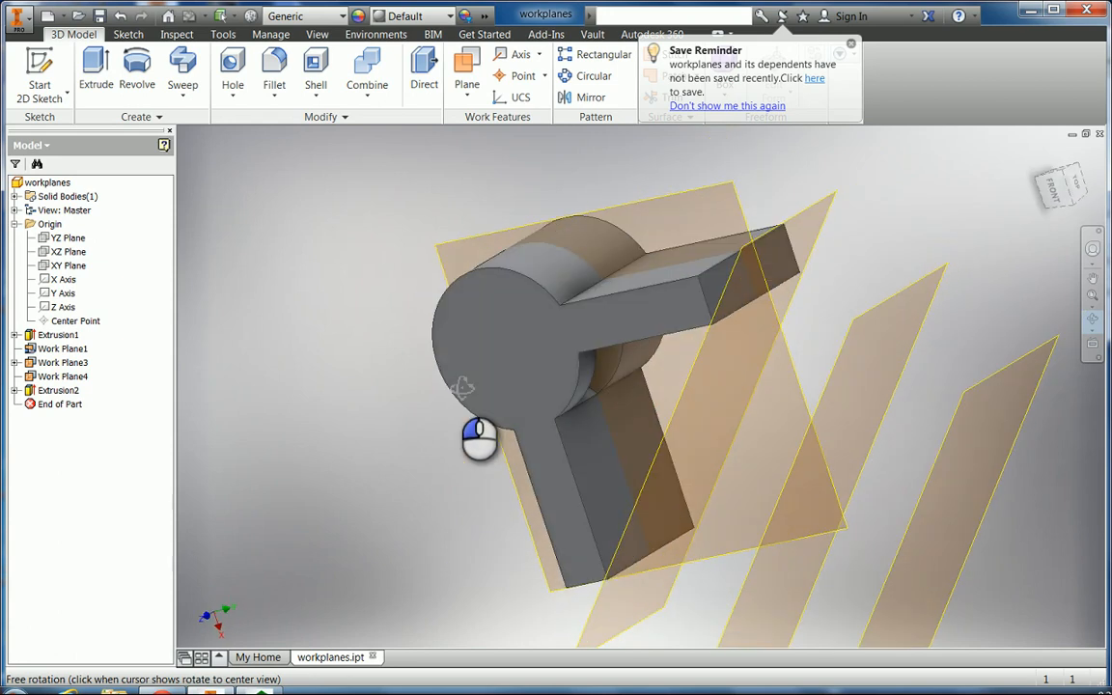
pyautogui.moveTo(462, 388); pyautogui.dragTo(537, 303)
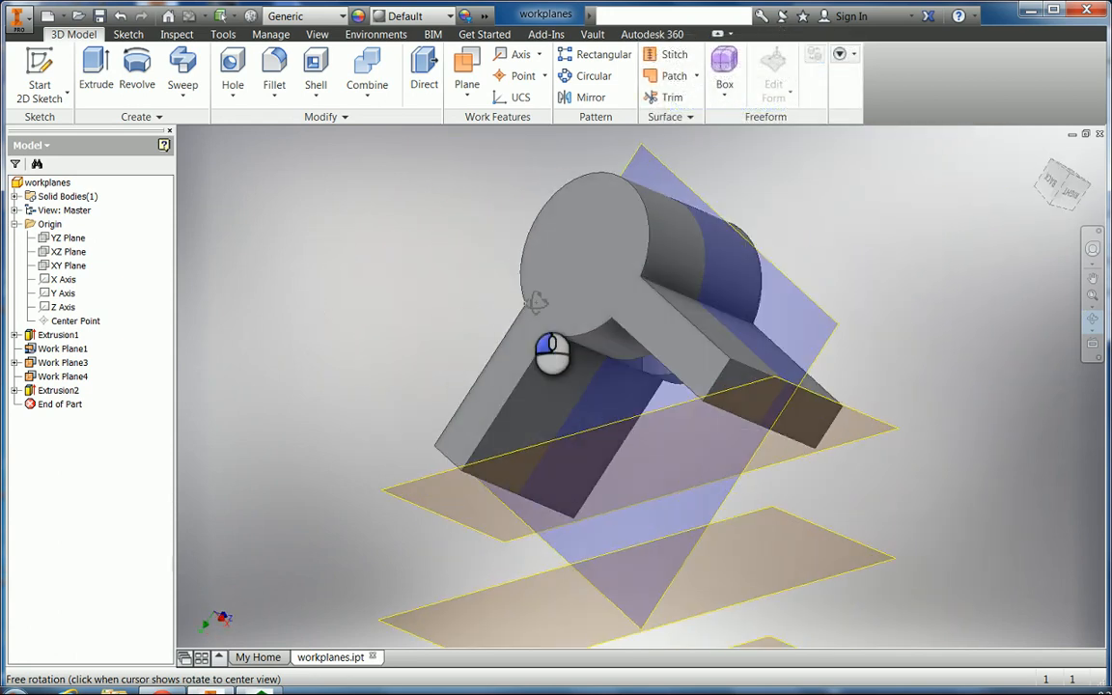